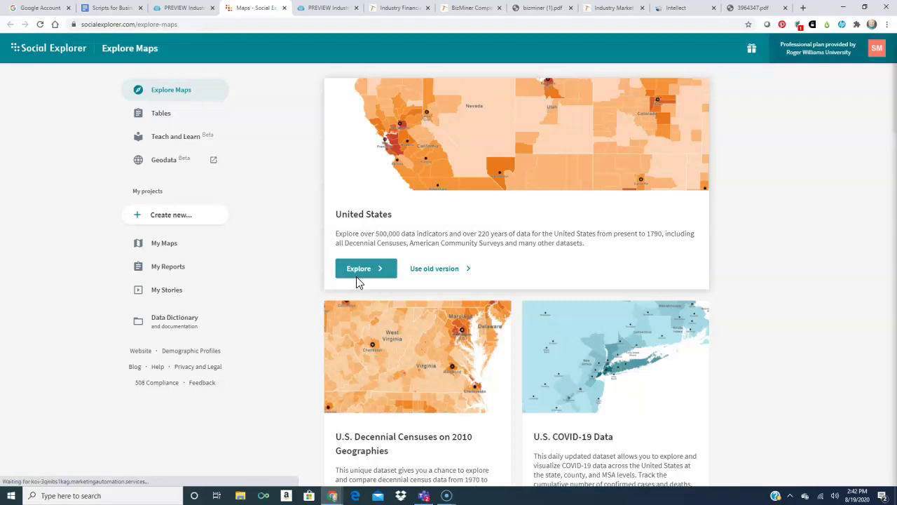
- Open the United States data map from Explore Maps
left_click(358, 275)
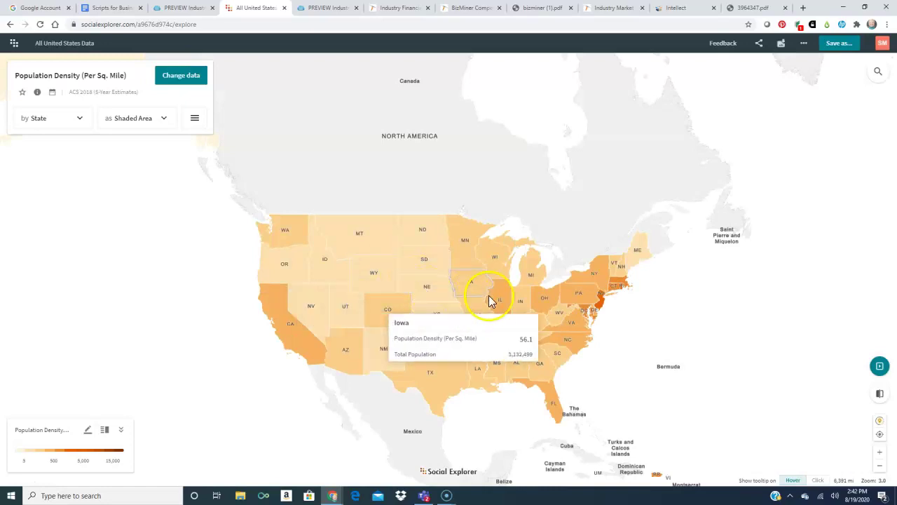
- Check state values on the population density map and open the geography level list
mouse_move(622, 294)
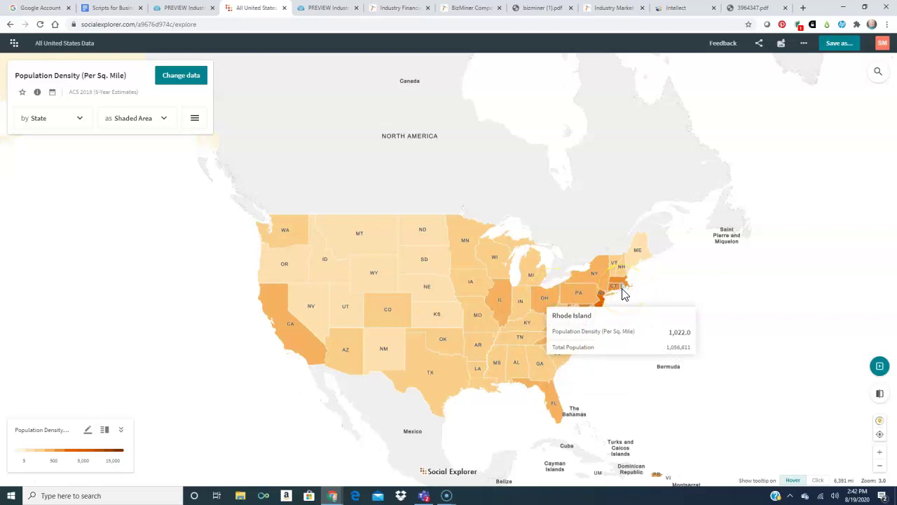
left_click(619, 312)
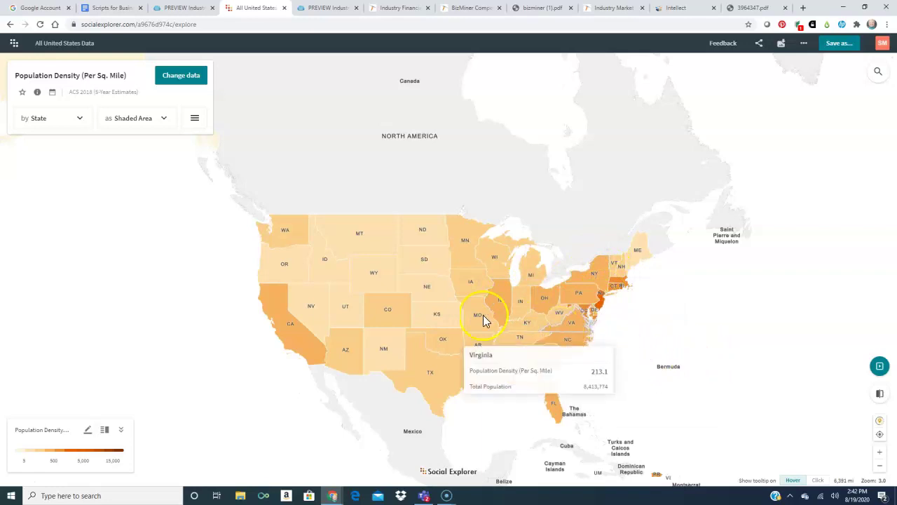
left_click(36, 117)
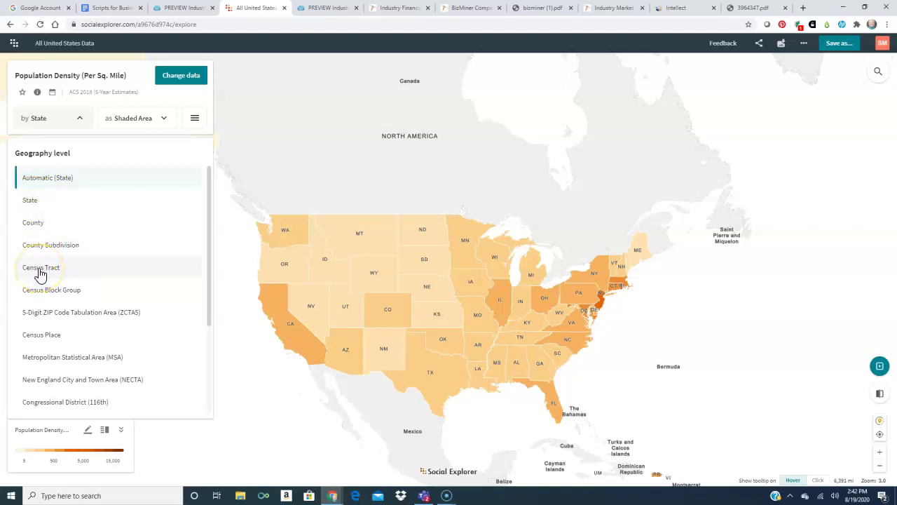
- Show counties and map House Value 'More than $500,000' for 2018
left_click(35, 224)
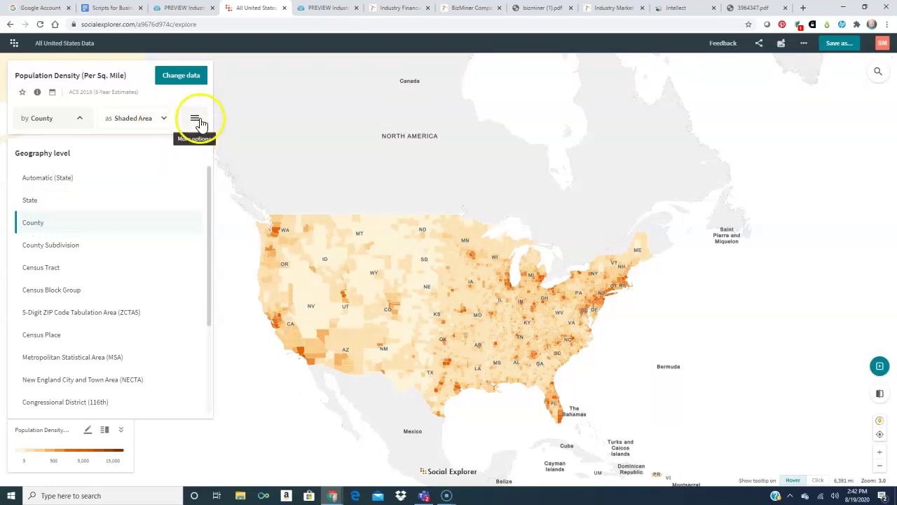
left_click(191, 78)
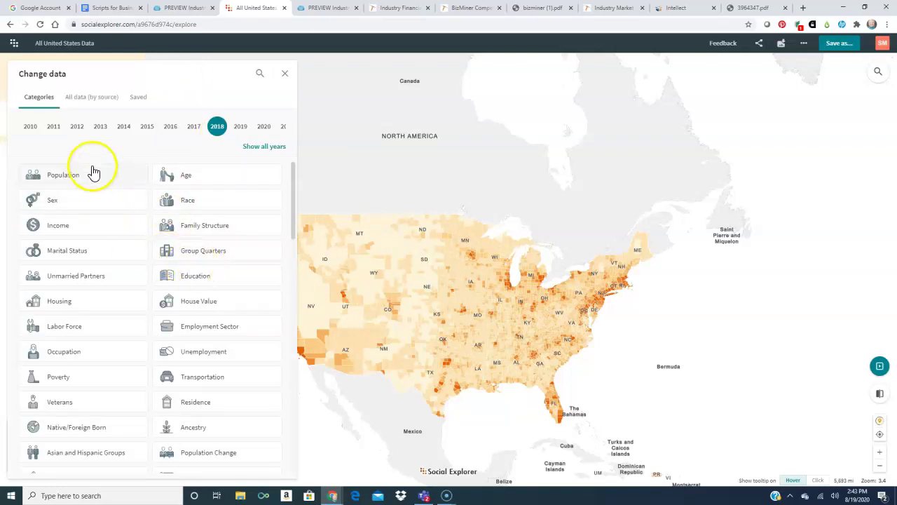
scroll(133, 449, "down", 2)
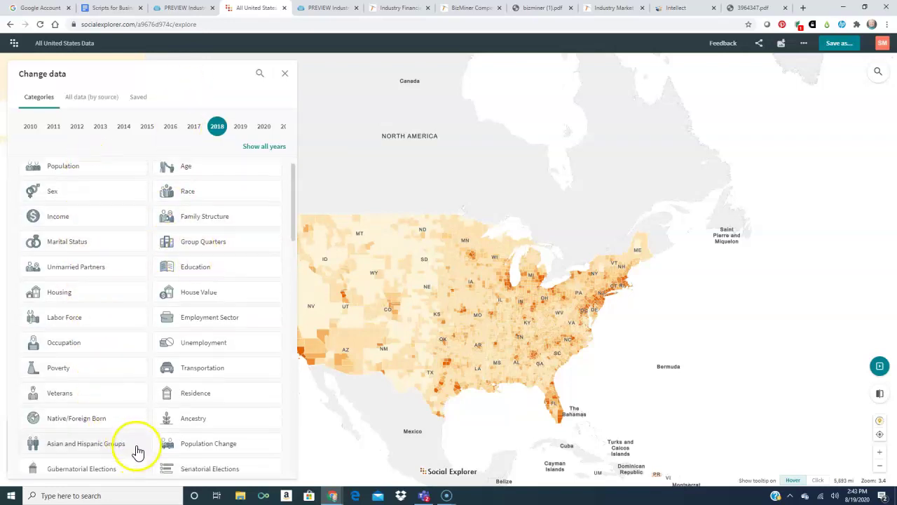
scroll(144, 438, "up", 2)
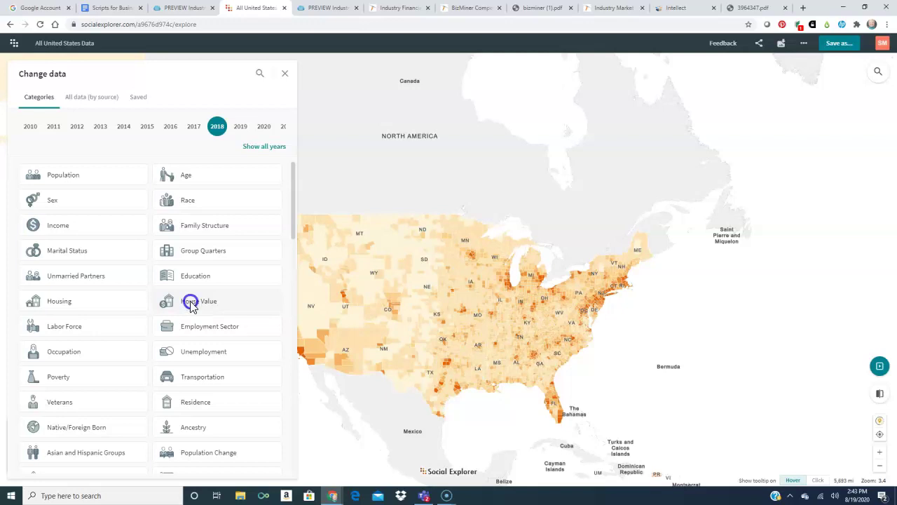
left_click(192, 306)
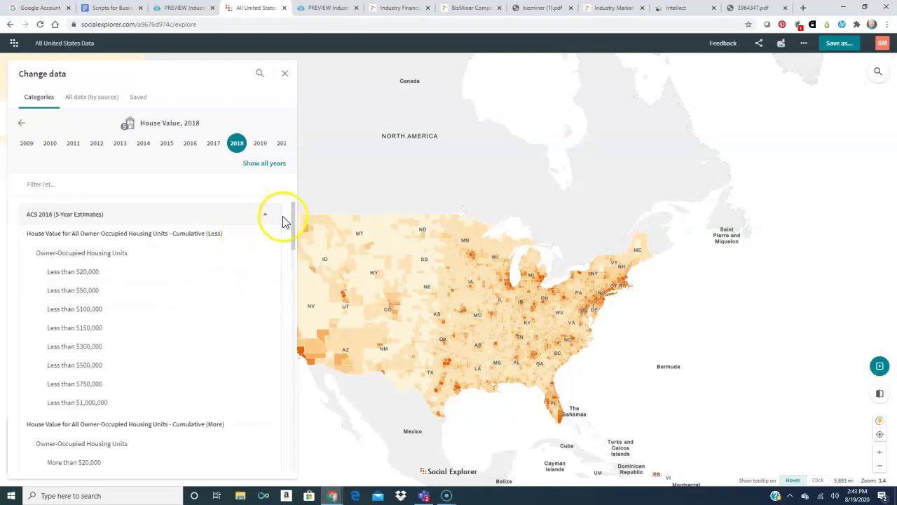
left_click_drag(294, 224, 292, 262)
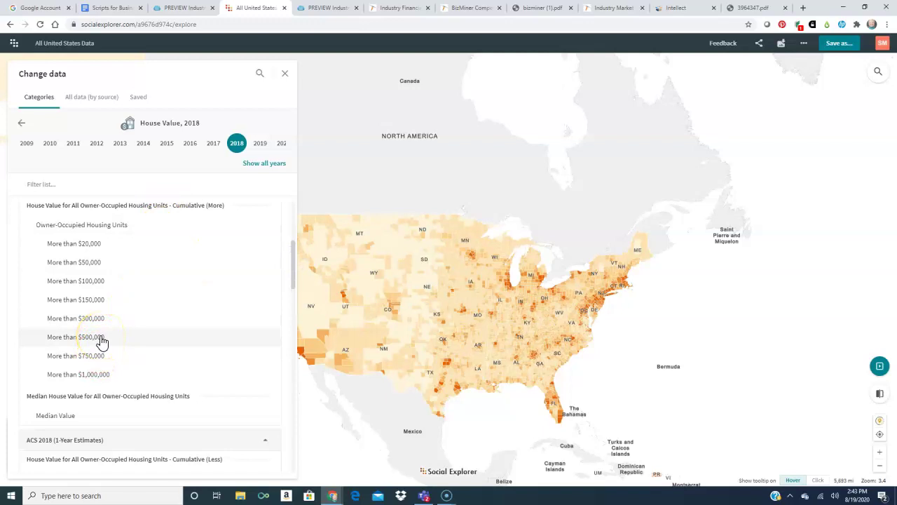
left_click(101, 338)
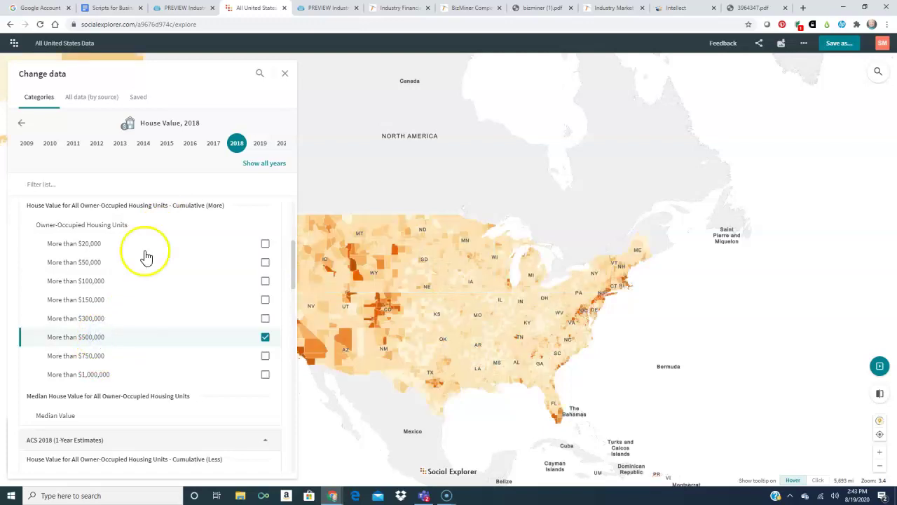
- Zoom and pan the county map onto Connecticut, Massachusetts and Rhode Island
left_click(643, 319)
left_click_drag(652, 320, 720, 309)
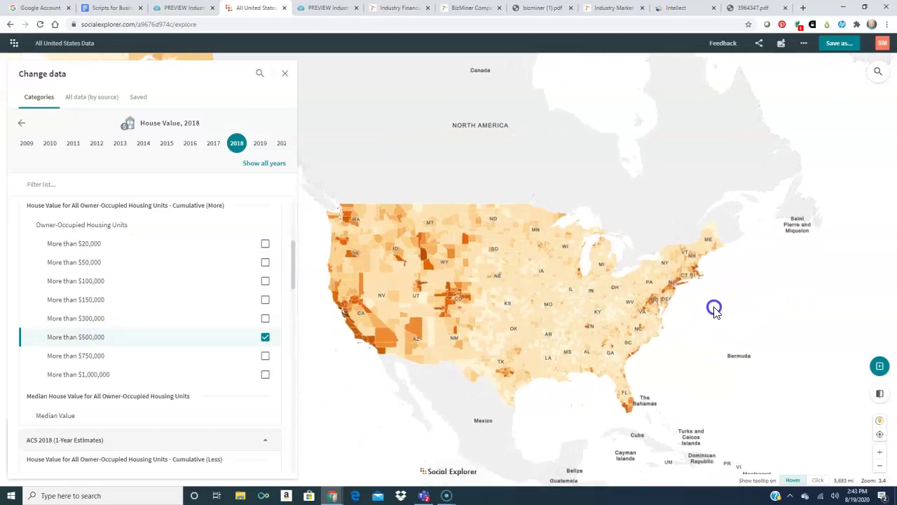
left_click(880, 453)
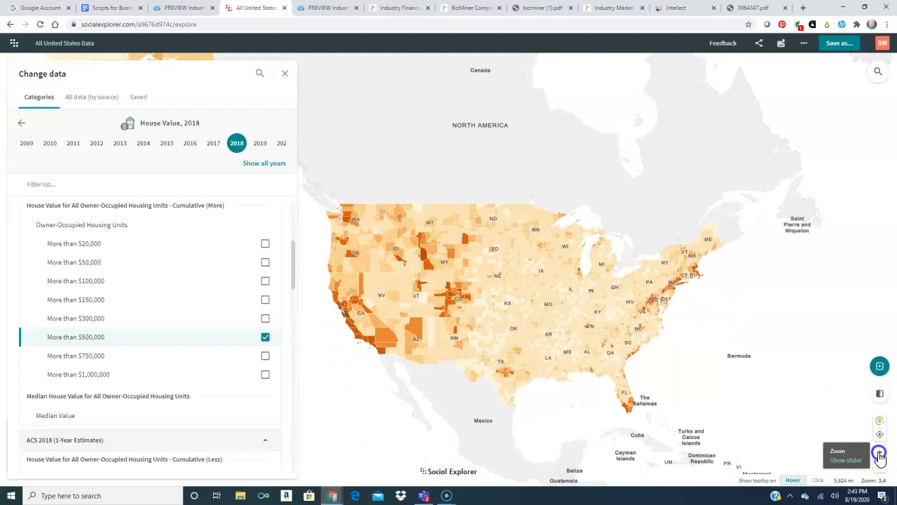
left_click(569, 302)
left_click_drag(569, 301, 430, 267)
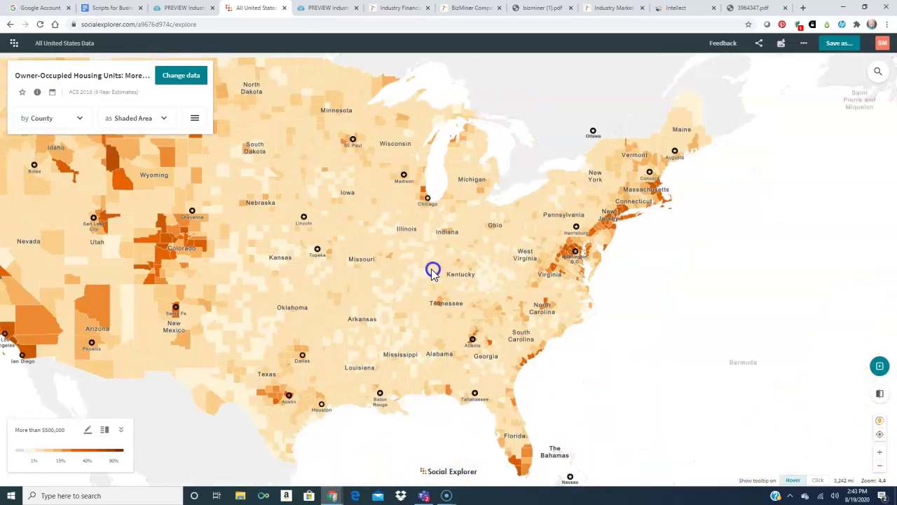
left_click(881, 455)
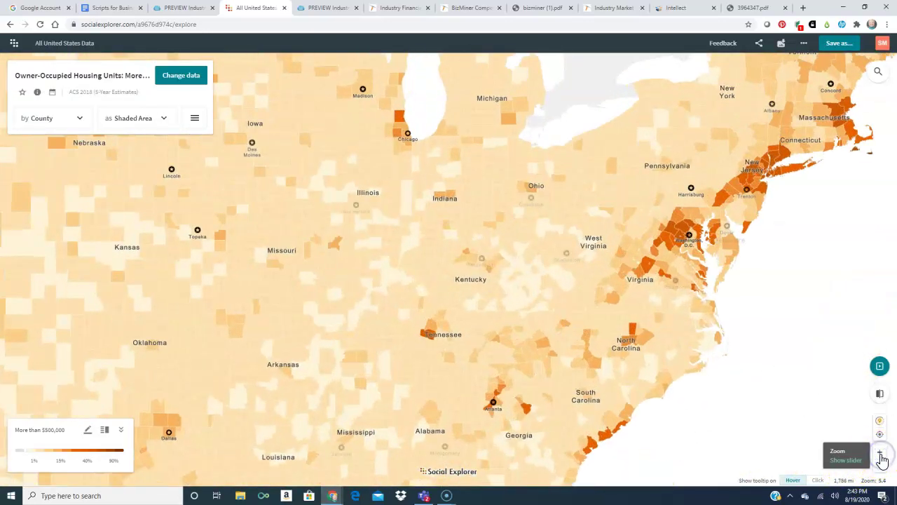
left_click(881, 456)
left_click(770, 274)
left_click_drag(770, 273, 112, 438)
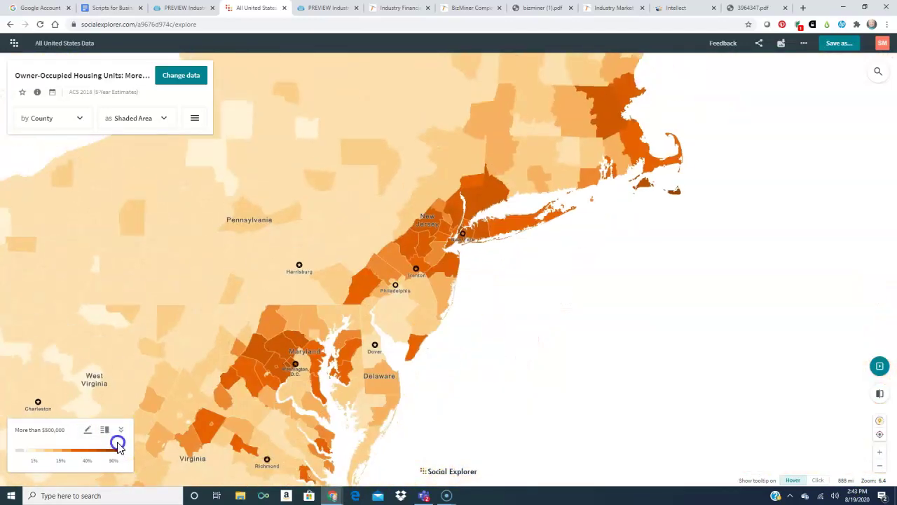
left_click(880, 452)
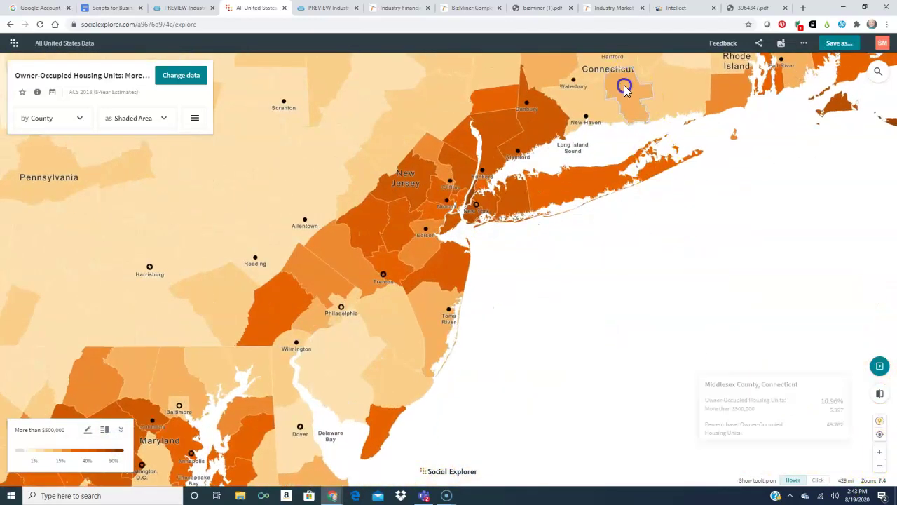
left_click_drag(623, 84, 481, 311)
- Read Providence County's share of homes over $500,000 and compare the surrounding counties
mouse_move(627, 308)
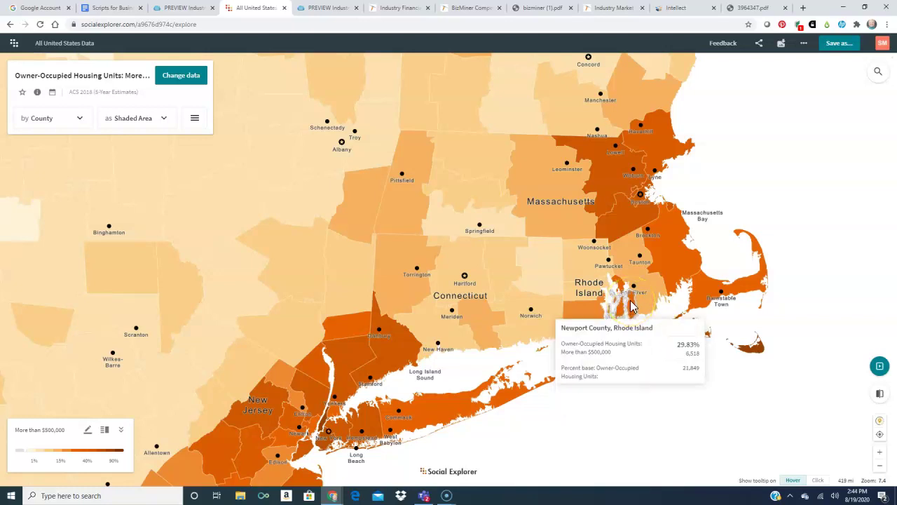
left_click(600, 263)
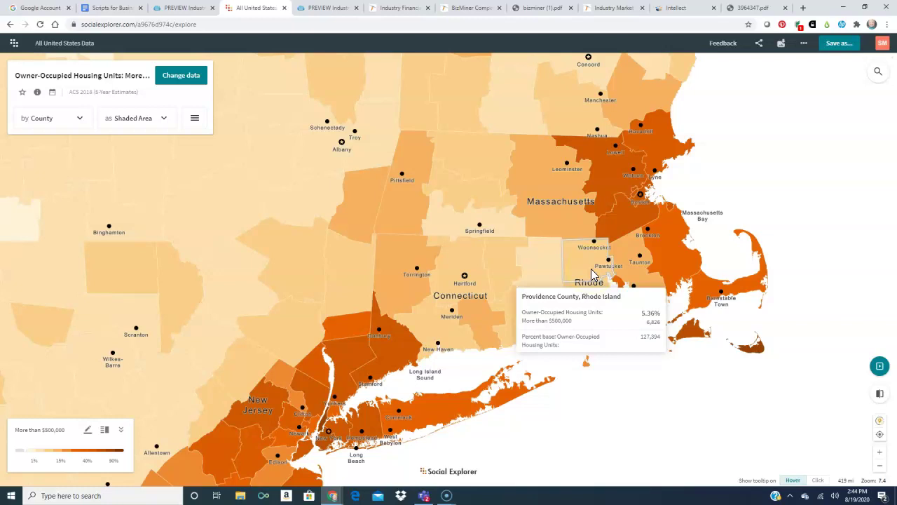
left_click(607, 361)
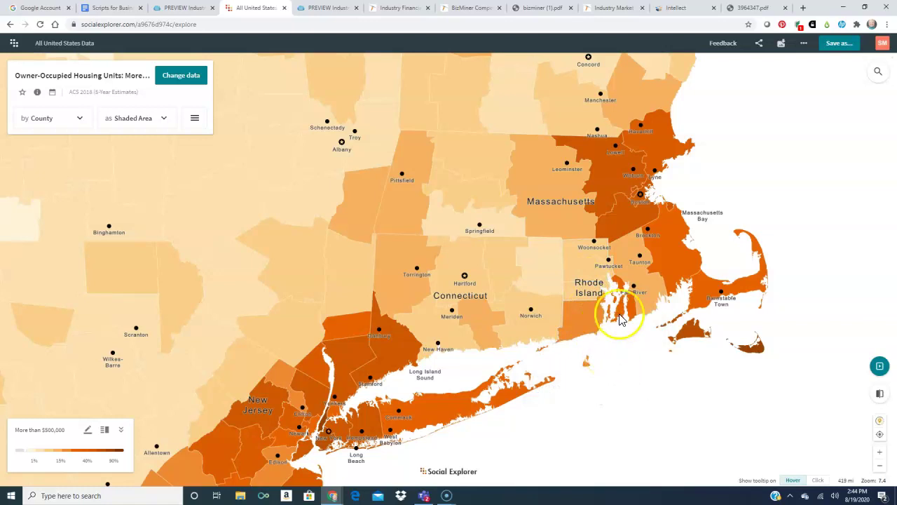
mouse_move(635, 178)
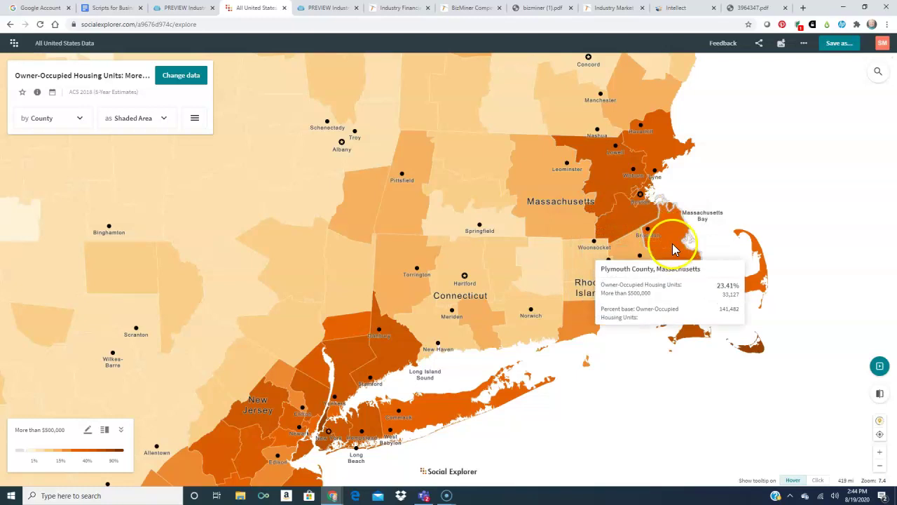
mouse_move(703, 298)
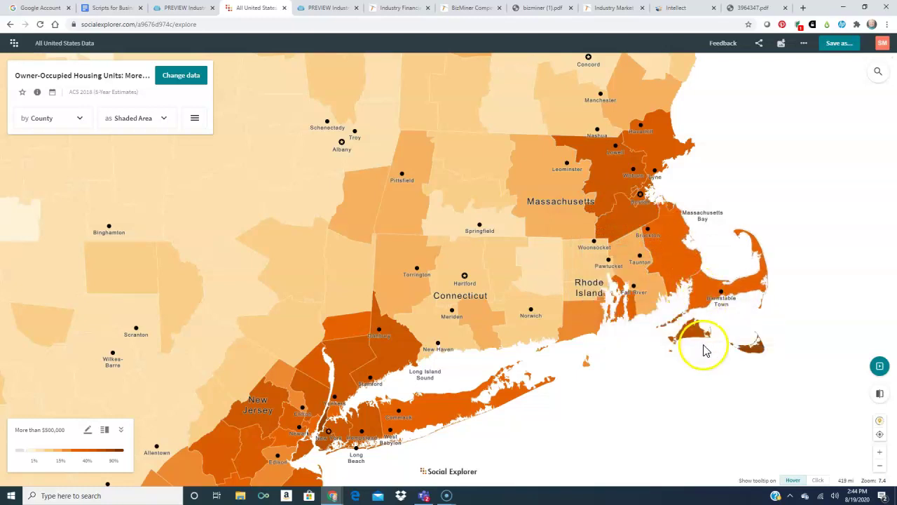
mouse_move(703, 342)
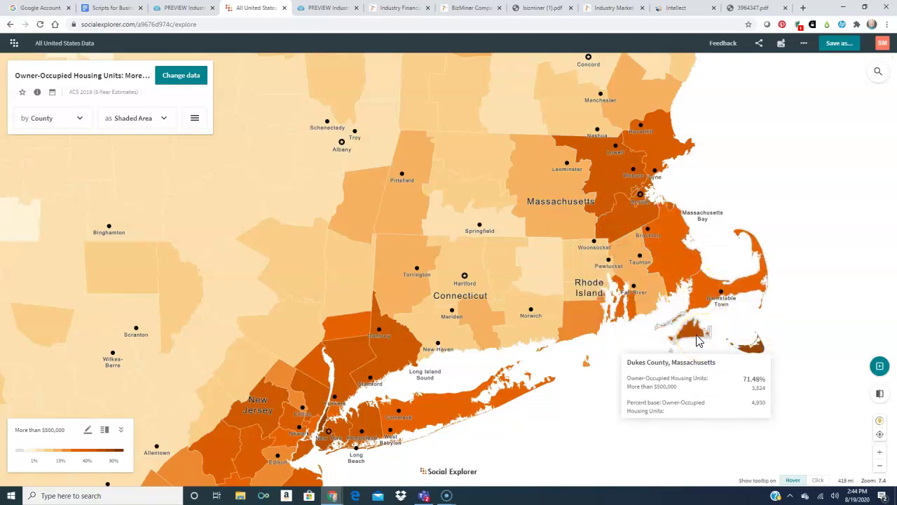
mouse_move(667, 261)
mouse_move(614, 204)
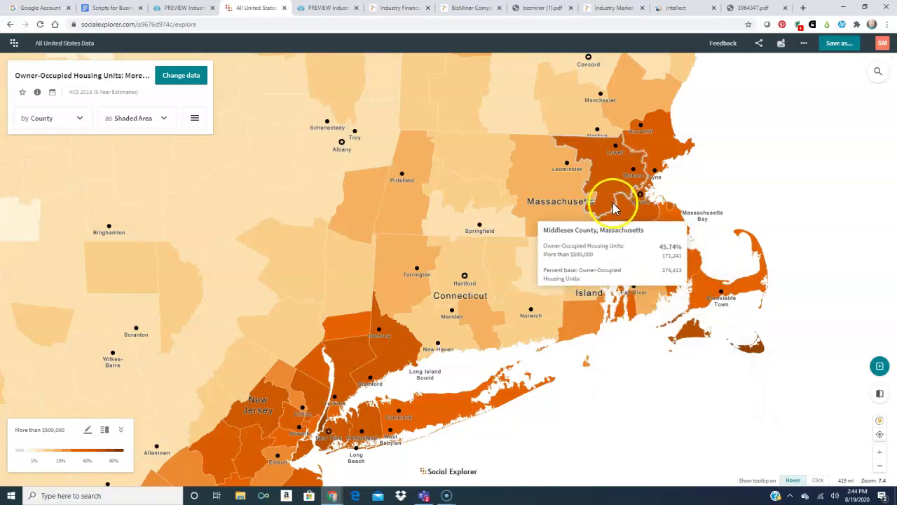
mouse_move(515, 279)
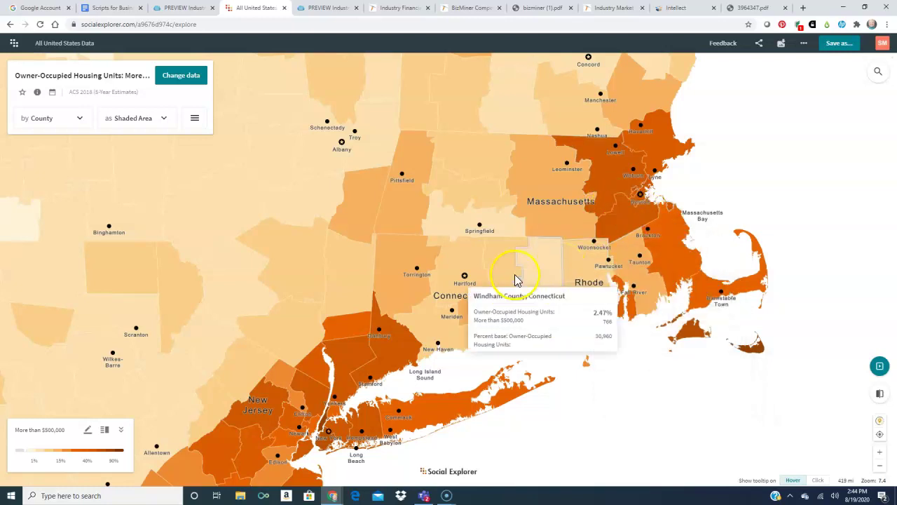
- Switch the map geography to 5-Digit ZIP Code Tabulation Area (ZCTA5), then return to the LibGuides tab
left_click(55, 120)
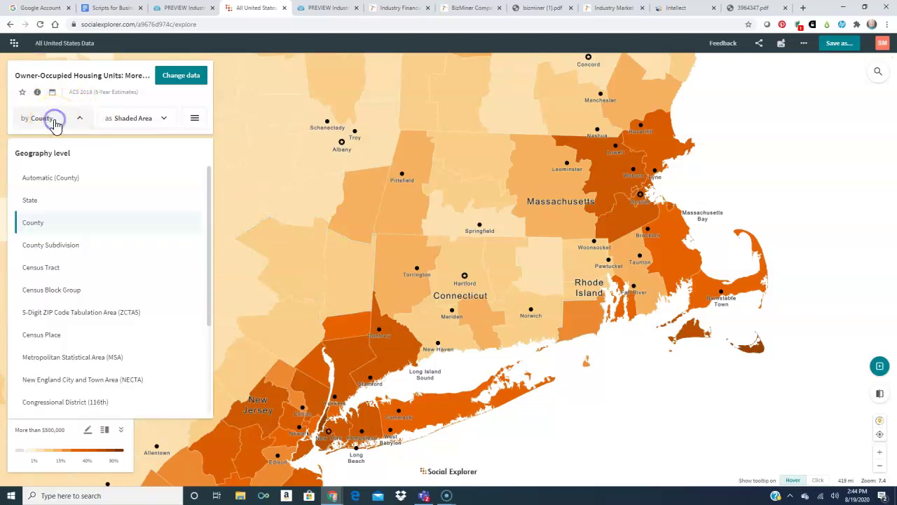
left_click(49, 314)
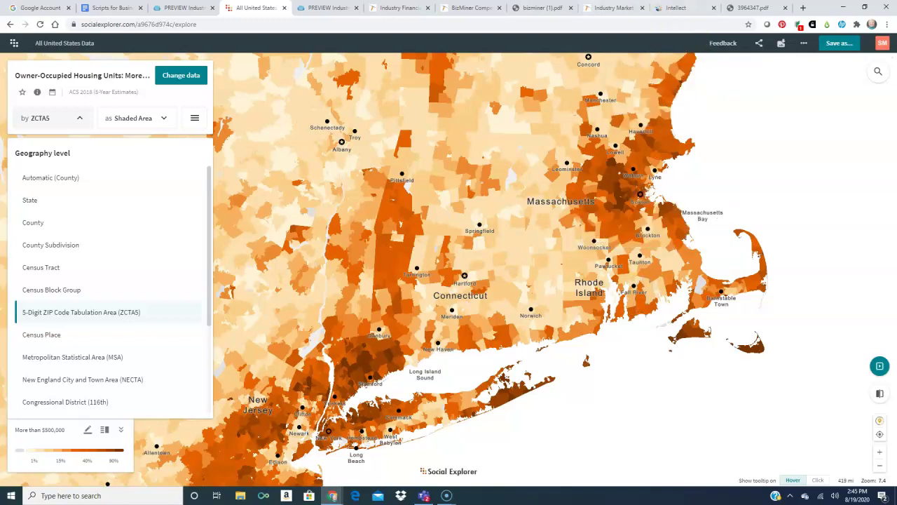
left_click(186, 12)
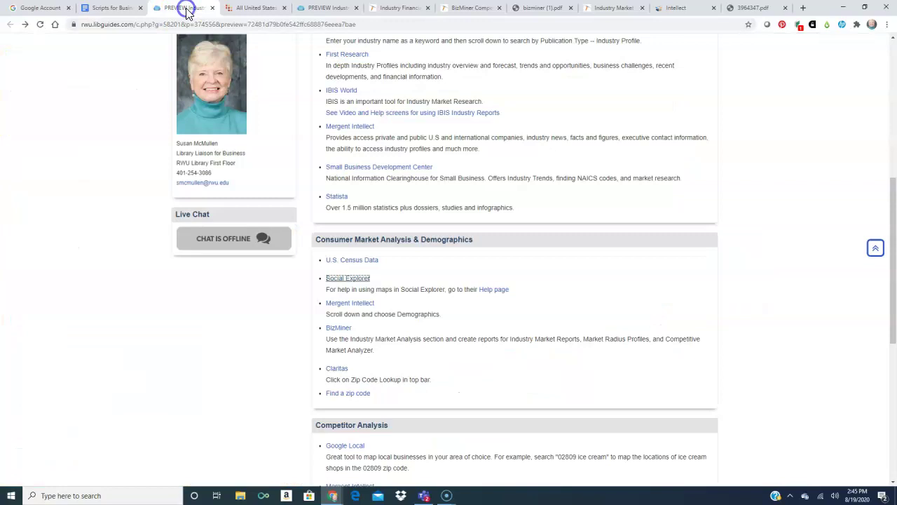
- Read through the Help Center's Using Maps page, then go back to the library guide
left_click(495, 290)
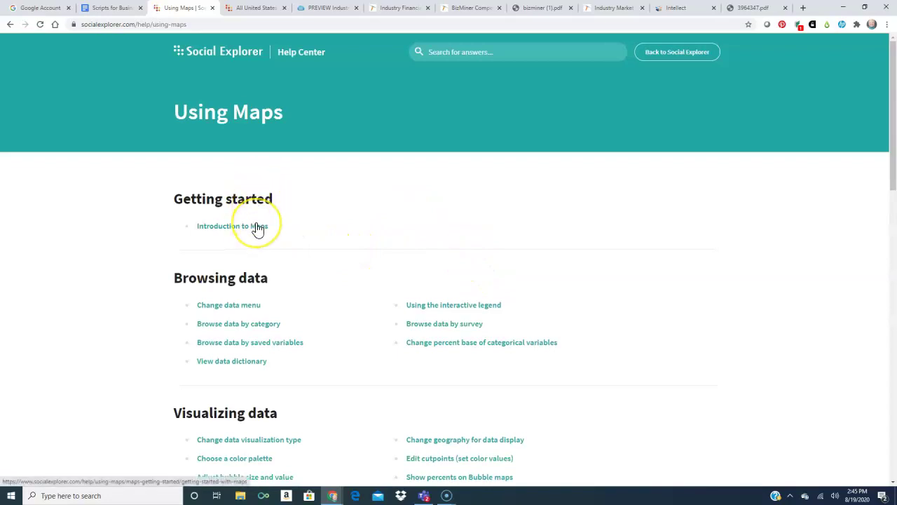
scroll(256, 226, "down", 2)
scroll(287, 249, "down", 2)
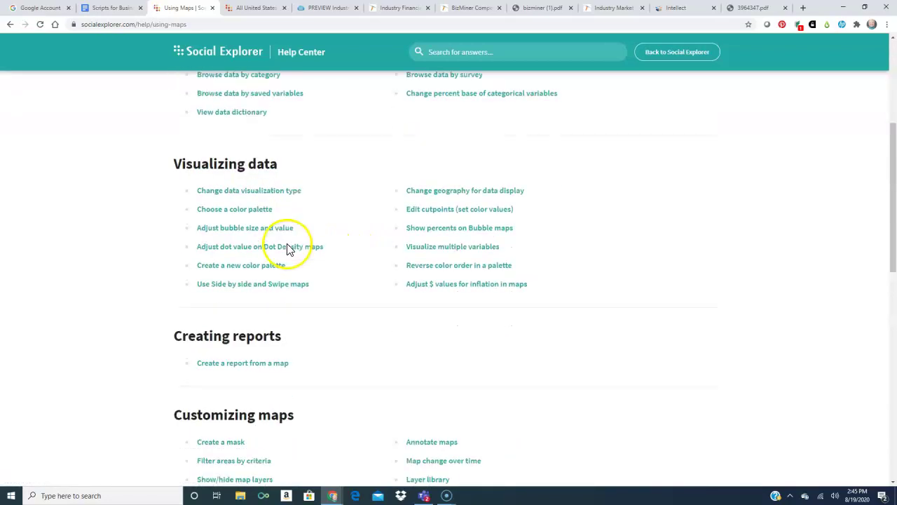
scroll(315, 286, "up", 4)
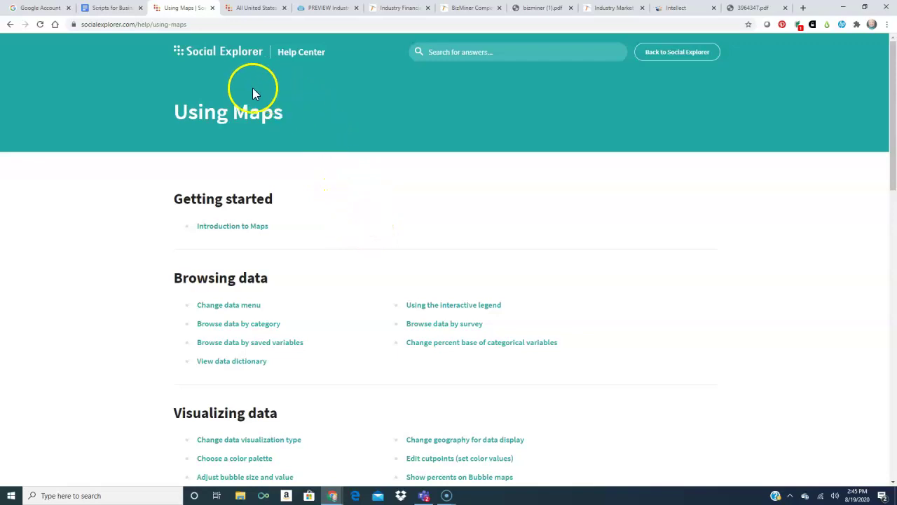
left_click(319, 9)
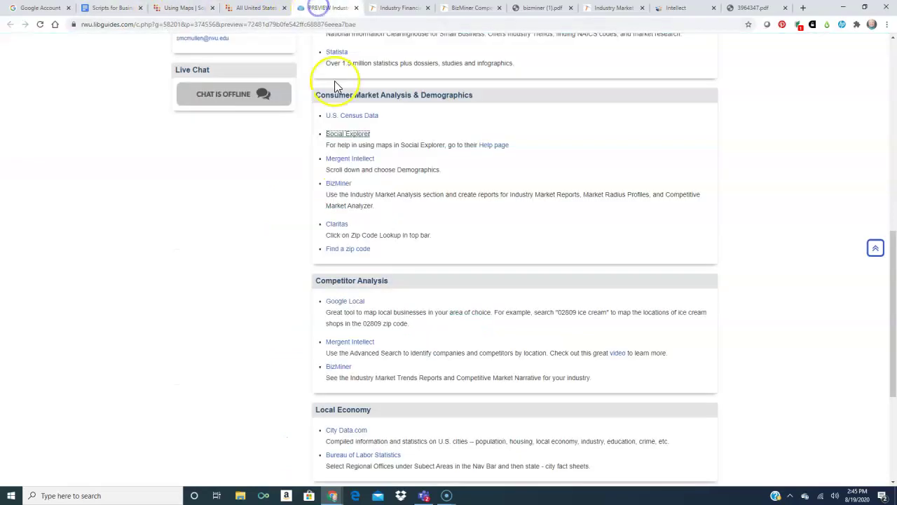
- Open data.census.gov from the guide and search 02840, picking the ZCTA5 02840 suggestion
left_click(363, 119)
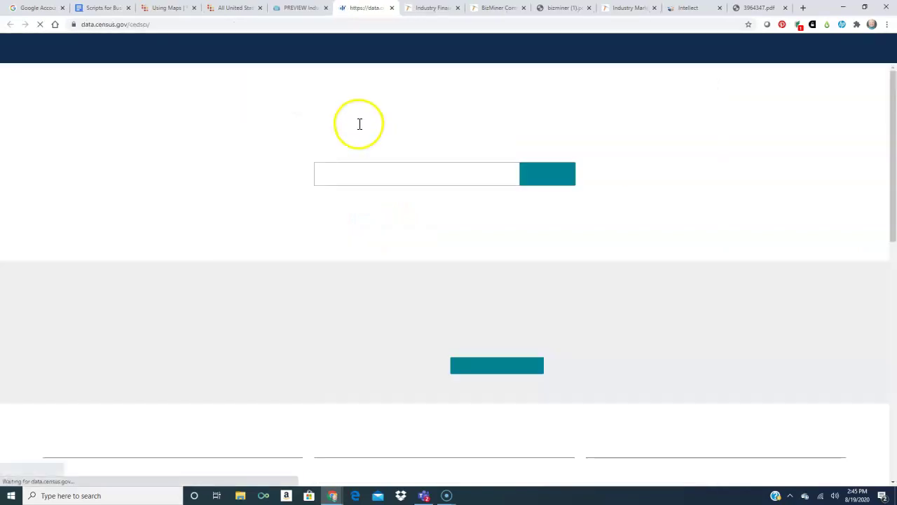
left_click(360, 175)
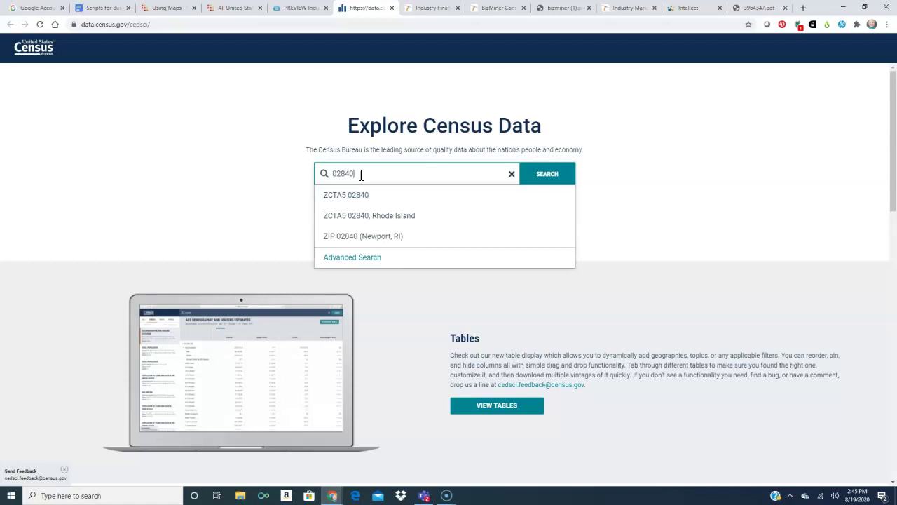
left_click(361, 197)
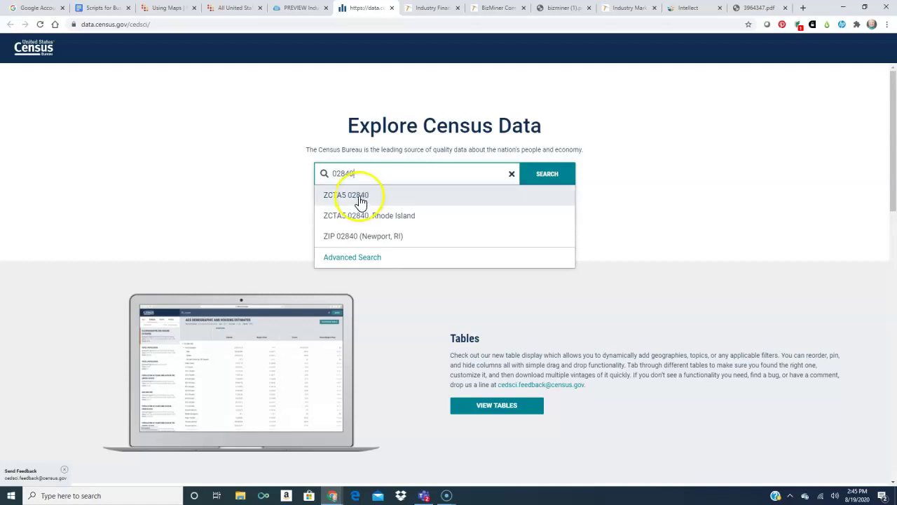
- Open the ACS Demographic and Housing Estimates table (DP05) for ZCTA5 02840 and scroll through it
left_click(361, 197)
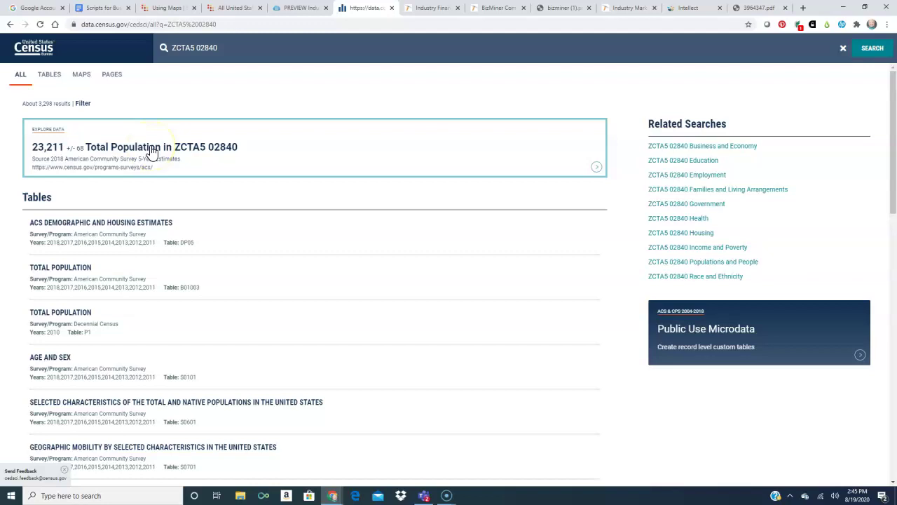
left_click(122, 225)
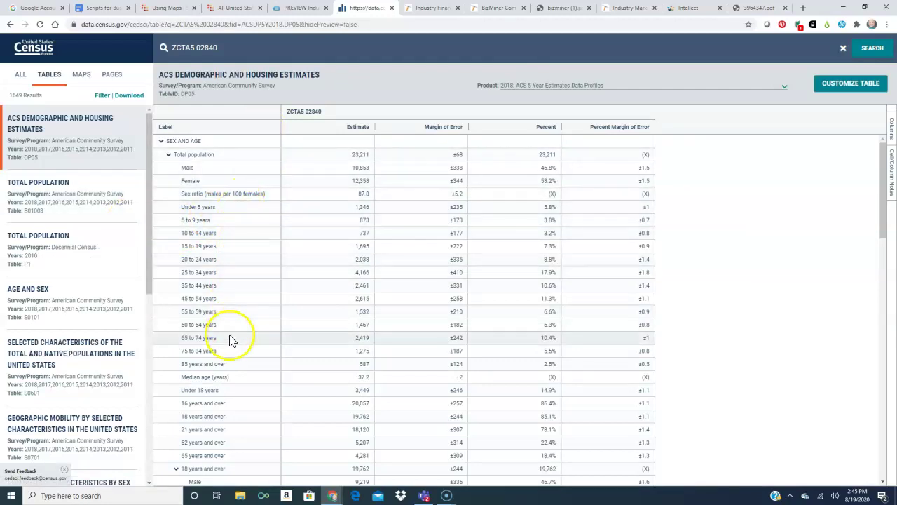
scroll(231, 341, "down", 2)
scroll(231, 341, "down", 2)
scroll(231, 340, "down", 10)
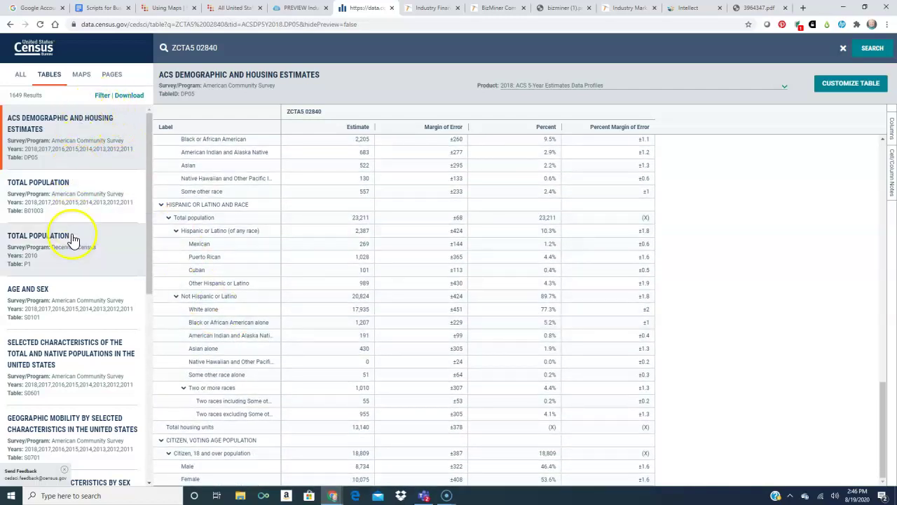
scroll(66, 347, "down", 2)
scroll(65, 347, "down", 4)
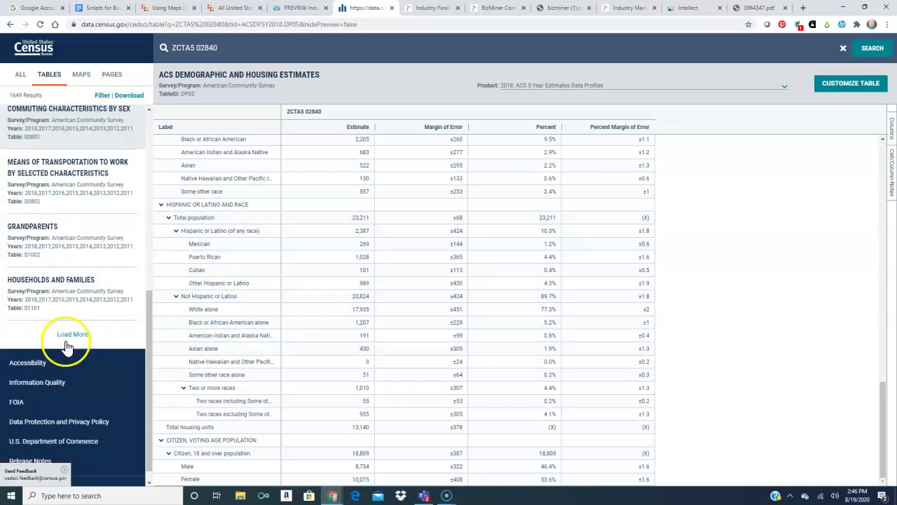
- Load more tables into the results list twice, reaching 1,649 table results
left_click(72, 335)
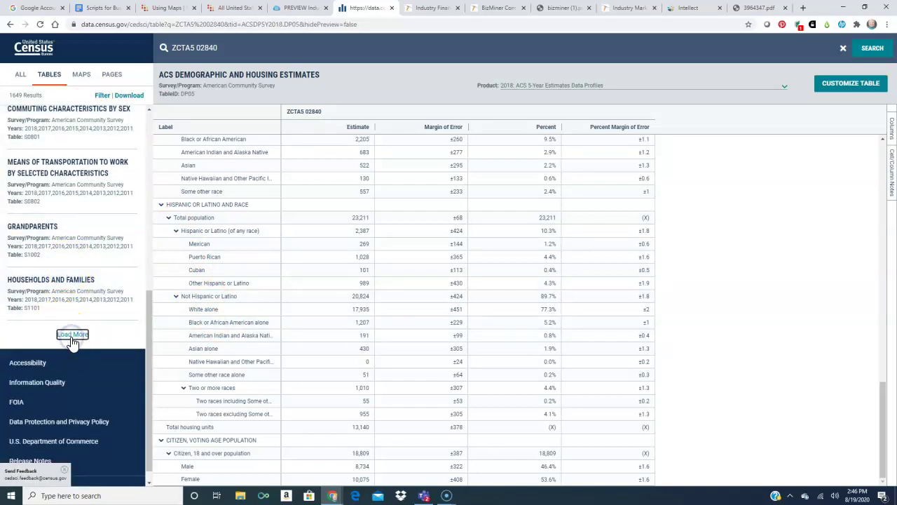
scroll(72, 329, "up", 5)
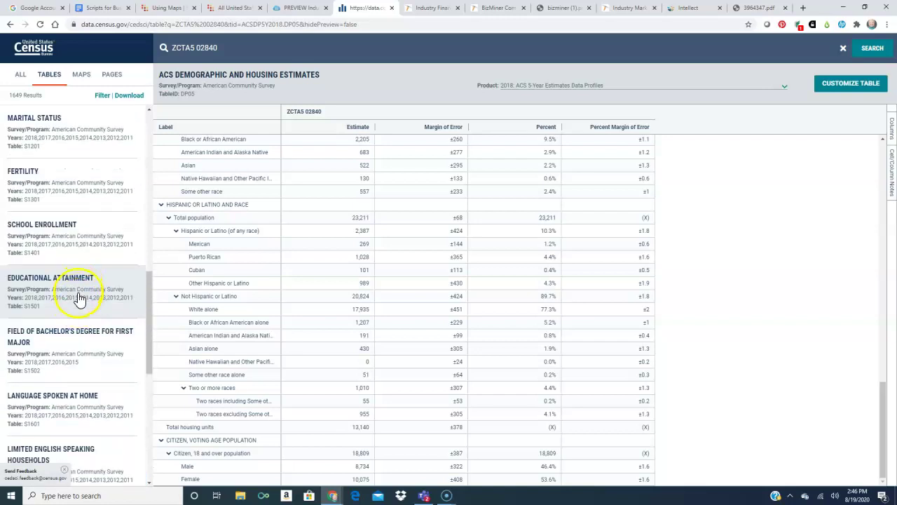
scroll(79, 239, "up", 2)
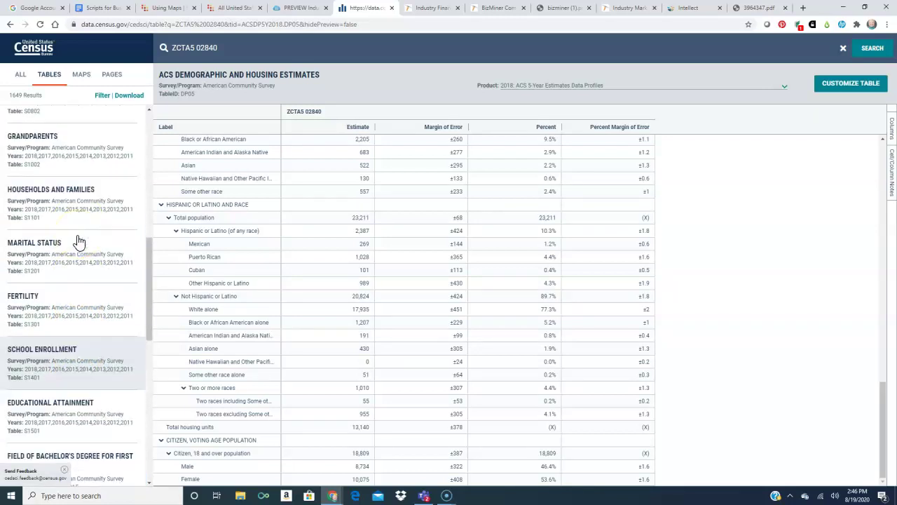
scroll(79, 229, "down", 8)
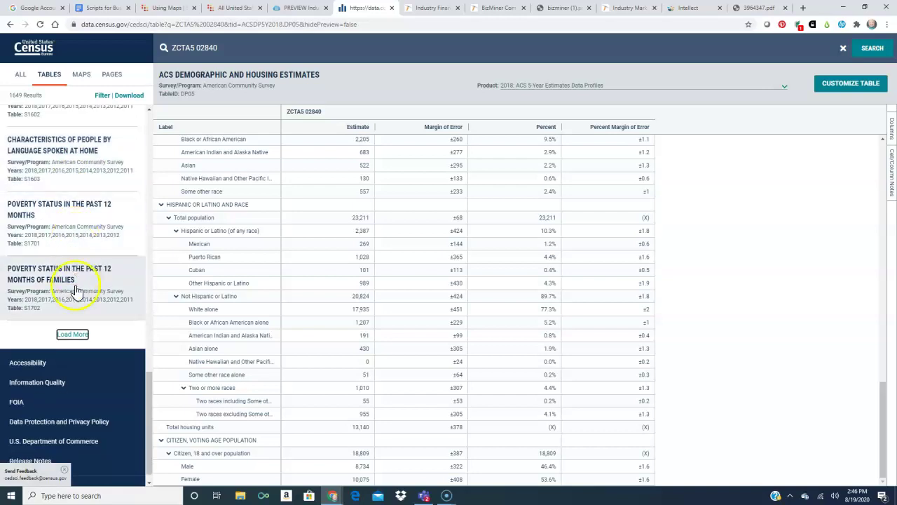
left_click(73, 335)
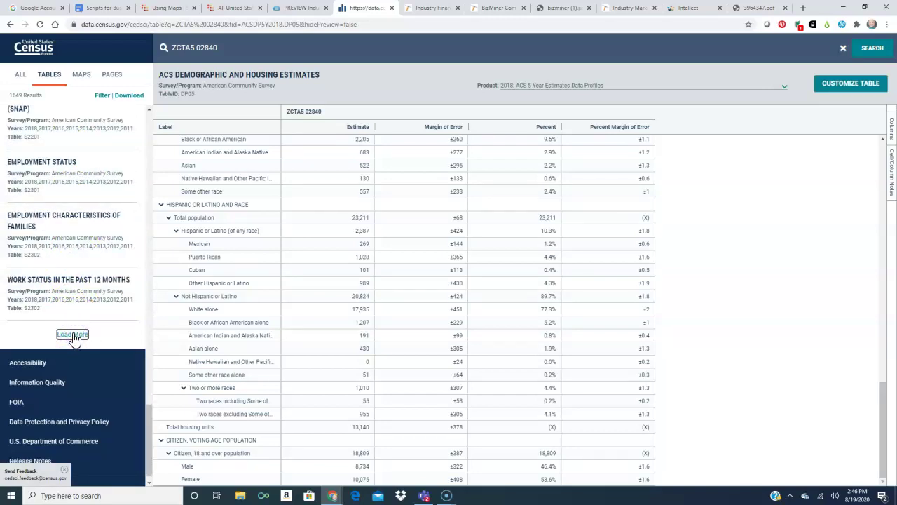
scroll(74, 309, "up", 8)
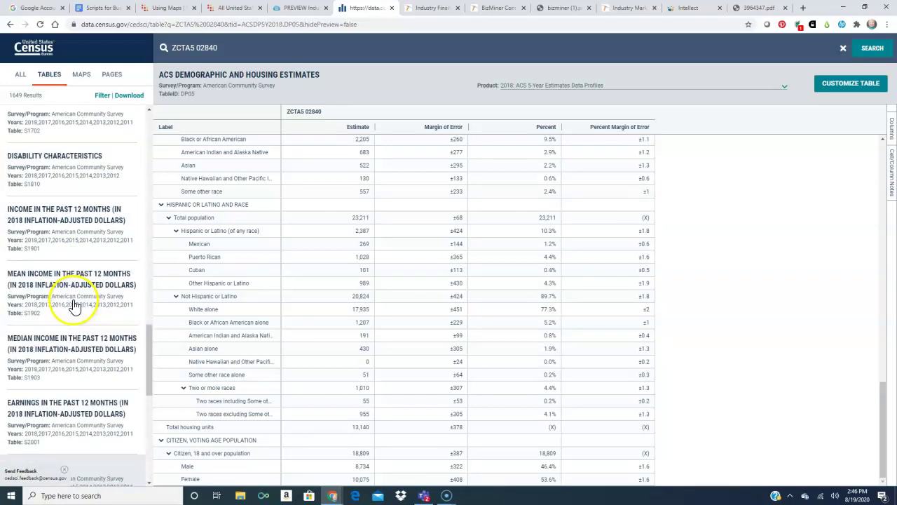
scroll(73, 303, "up", 4)
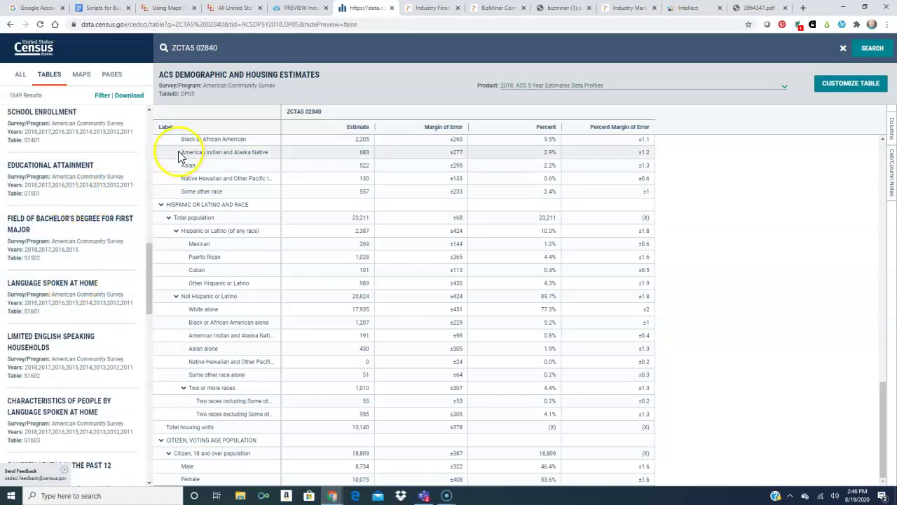
scroll(119, 213, "up", 4)
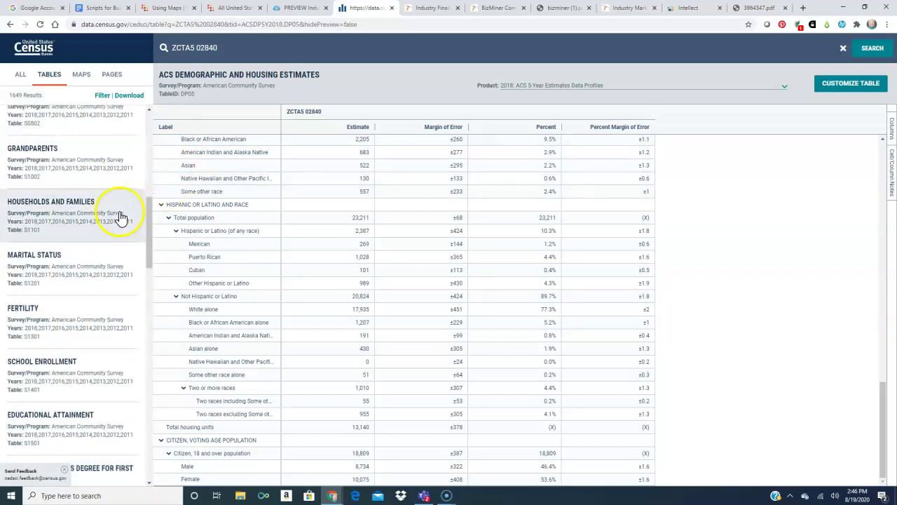
scroll(88, 161, "up", 4)
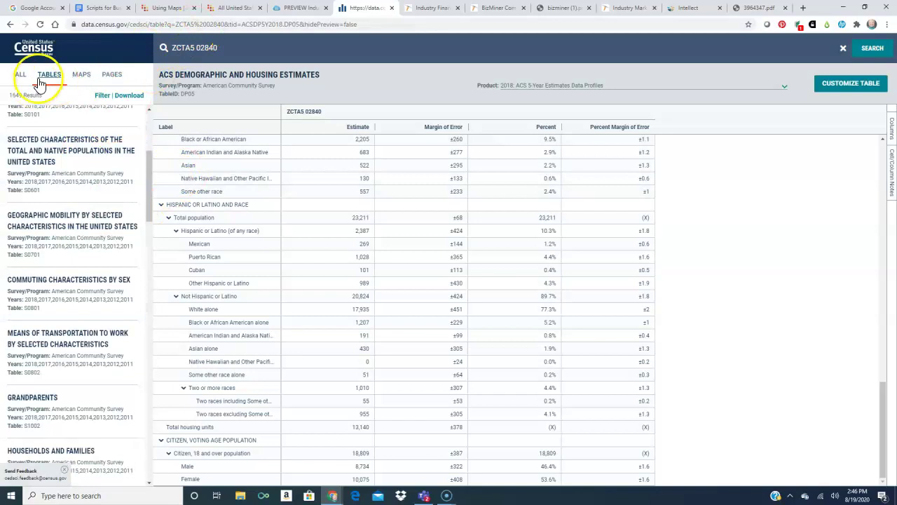
- Return to the library guide and open Mergent Intellect's Demographics section
left_click(302, 14)
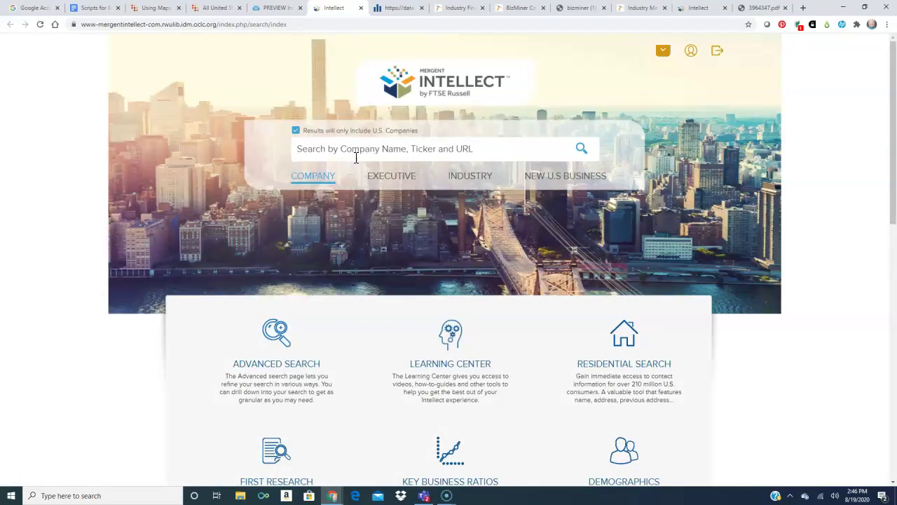
scroll(427, 234, "down", 2)
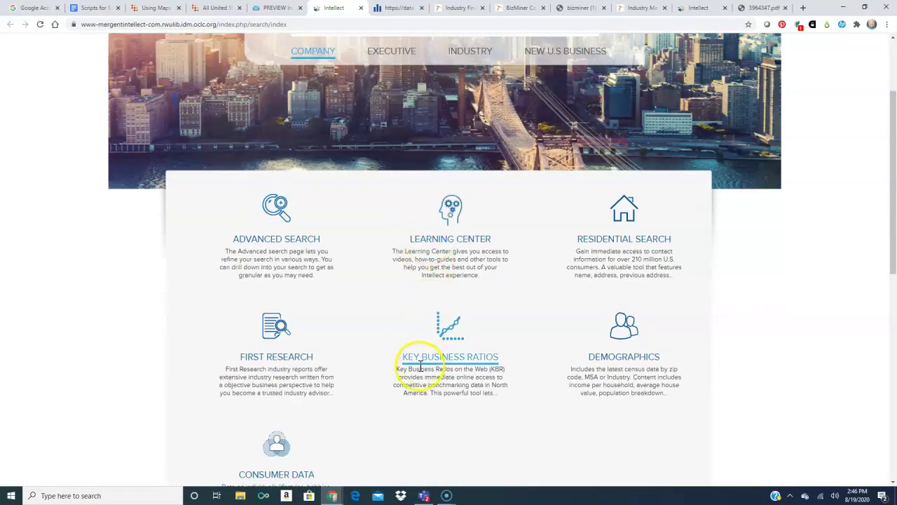
scroll(424, 350, "down", 2)
left_click(609, 236)
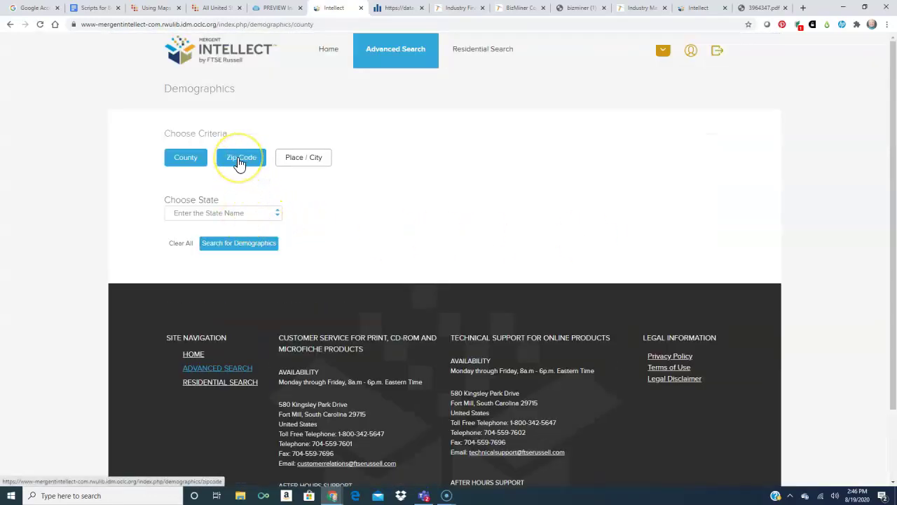
- Search demographics by Place / City for NEWPORT CITY (RI)
left_click(304, 158)
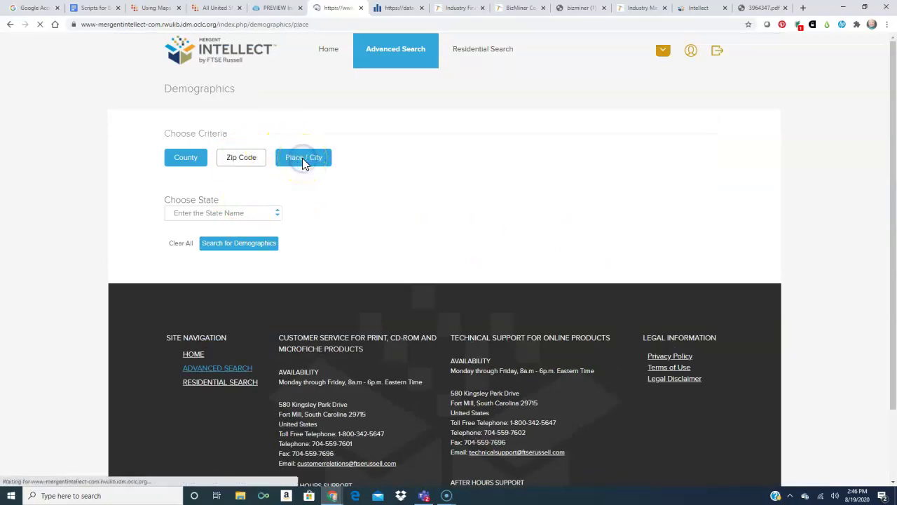
left_click(237, 220)
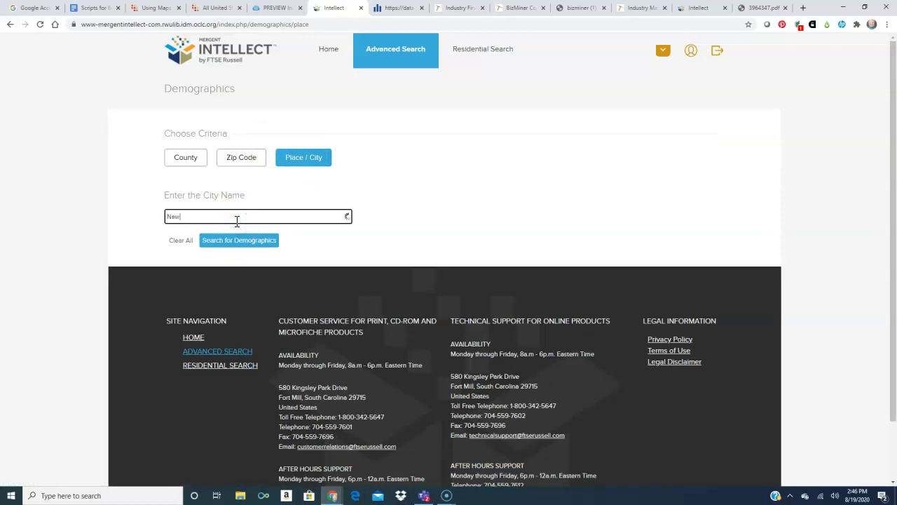
type("Newport")
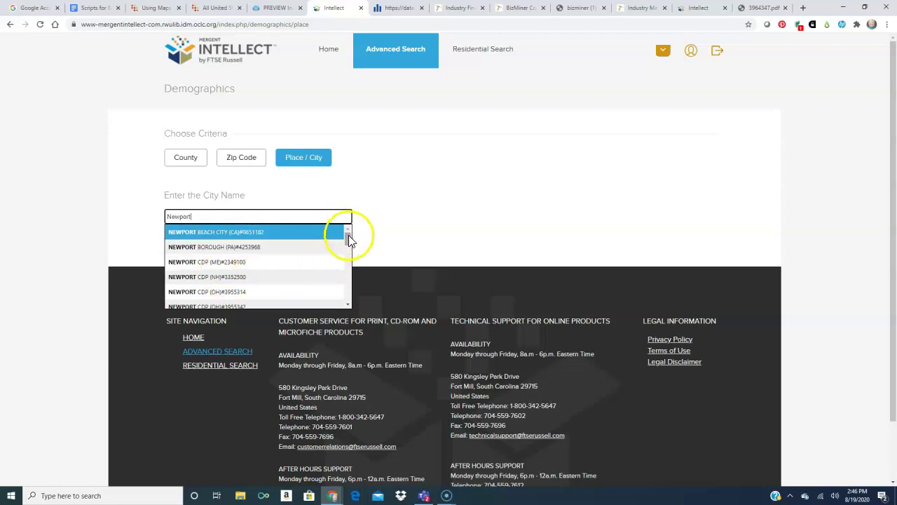
left_click_drag(349, 238, 349, 259)
left_click(256, 292)
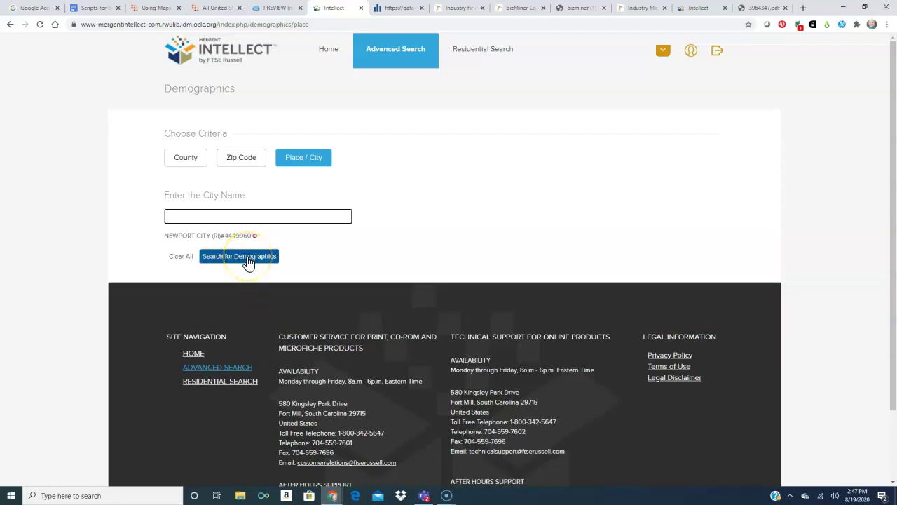
left_click(248, 261)
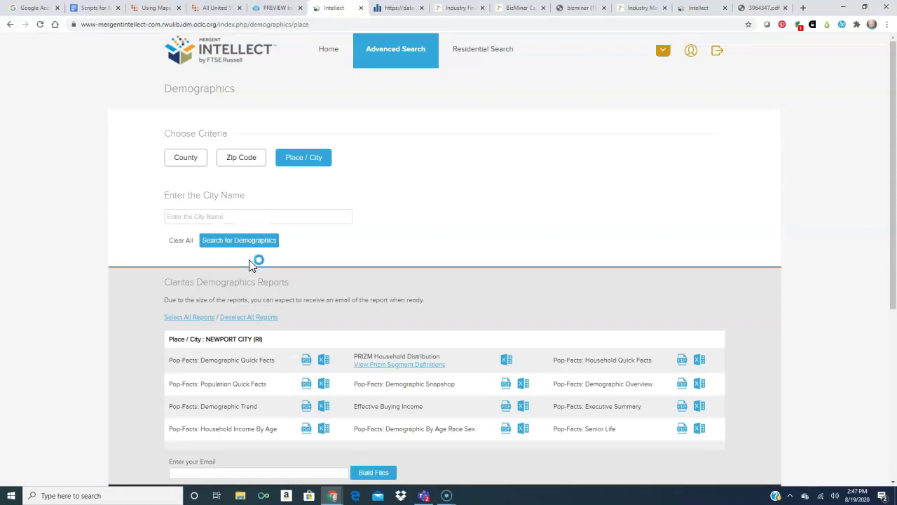
- Choose Effective Buying Income and Demographic By Age Race Sex PDFs and enter the delivery e-mail
scroll(252, 264, "down", 2)
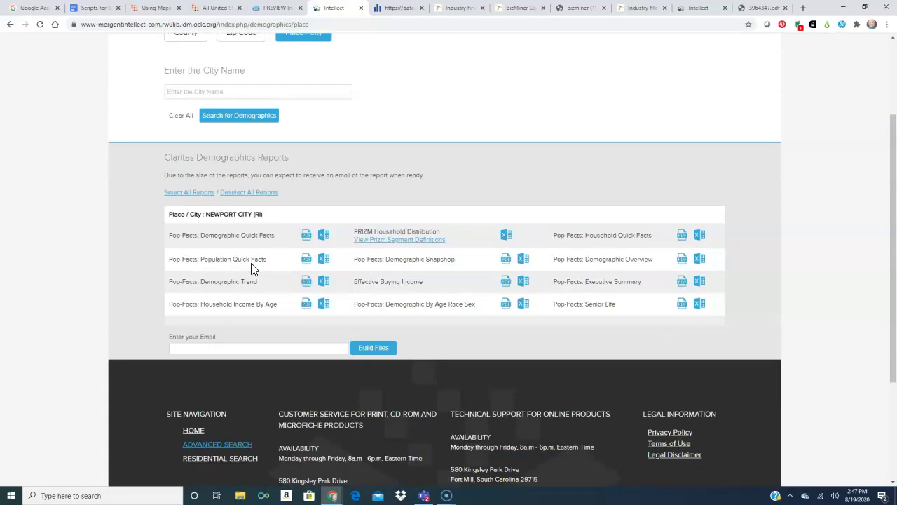
left_click(506, 282)
left_click(506, 308)
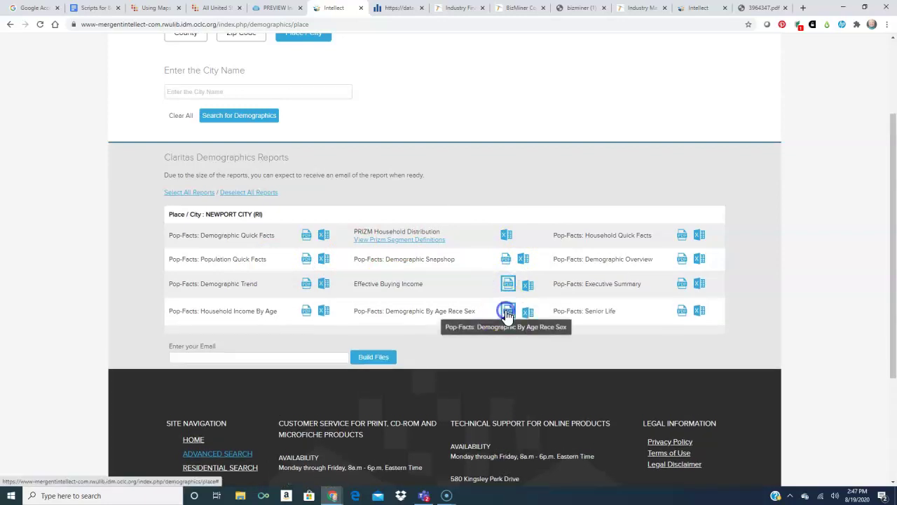
left_click(202, 357)
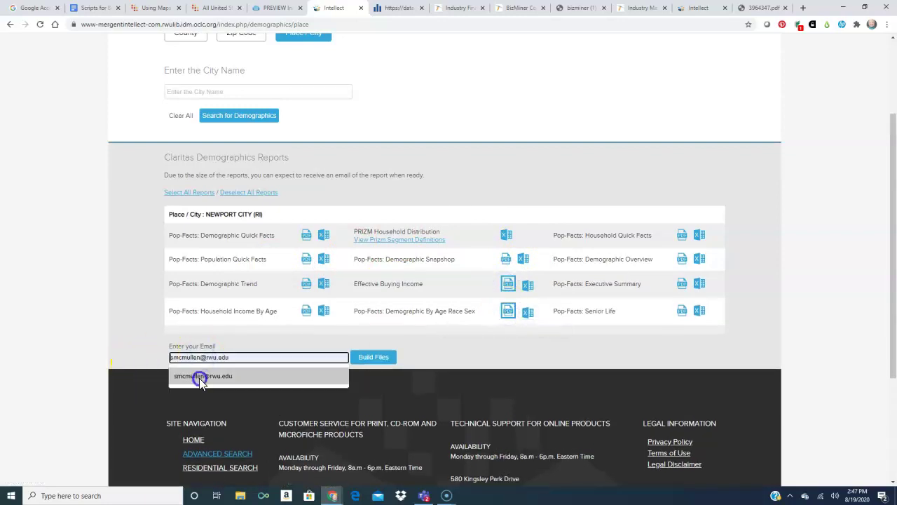
left_click(200, 377)
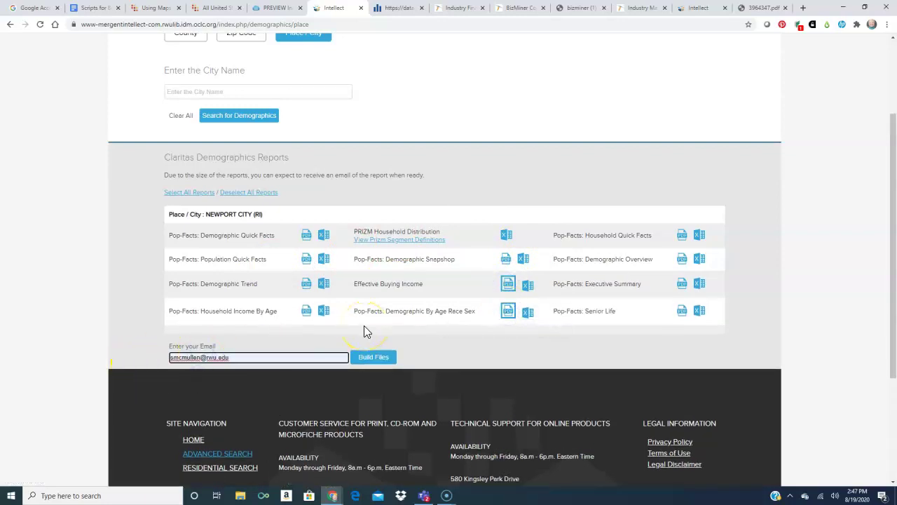
- Read through the 12-page Newport City Pop-Facts Demographic Snapshot in 3964347.pdf
left_click(759, 8)
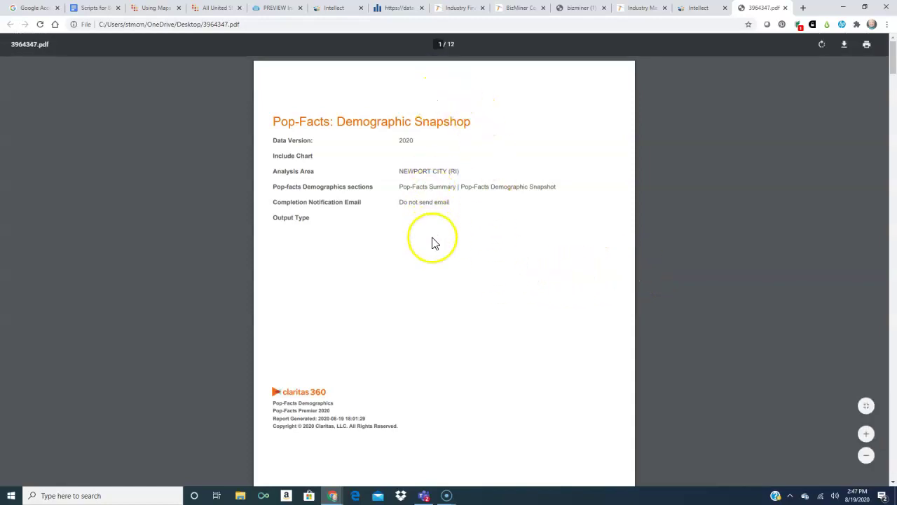
scroll(432, 242, "down", 3)
scroll(432, 242, "down", 3)
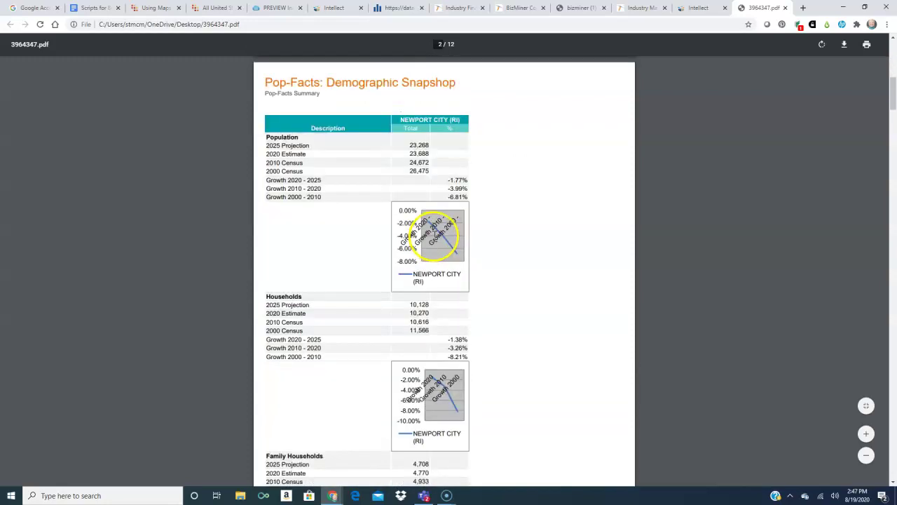
scroll(436, 236, "down", 2)
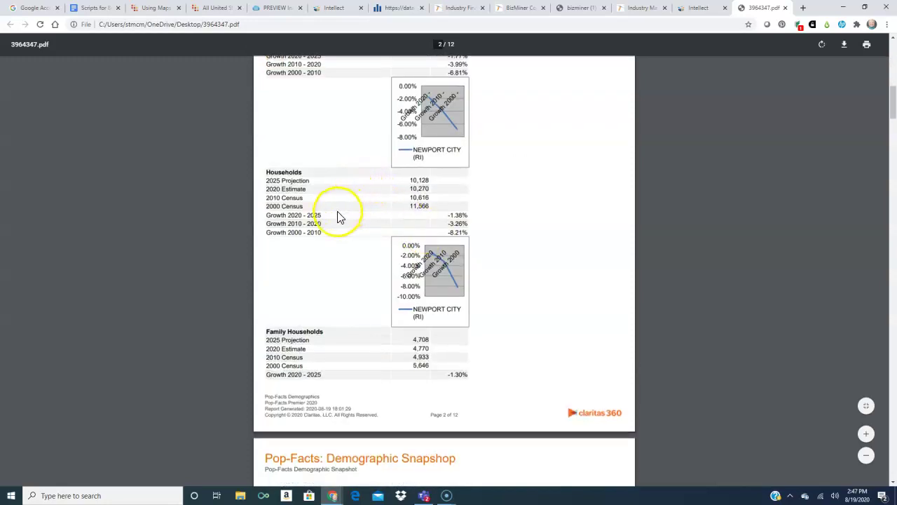
scroll(323, 245, "down", 4)
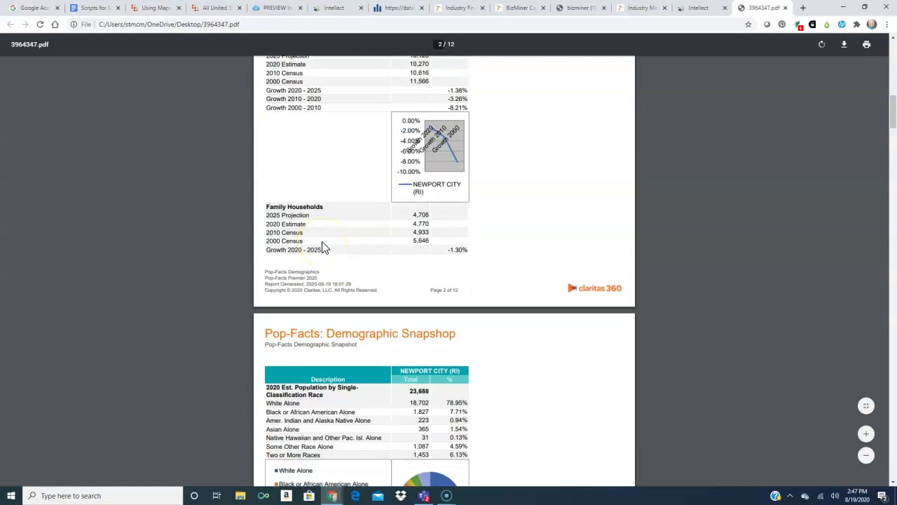
scroll(323, 244, "down", 1)
scroll(323, 243, "down", 5)
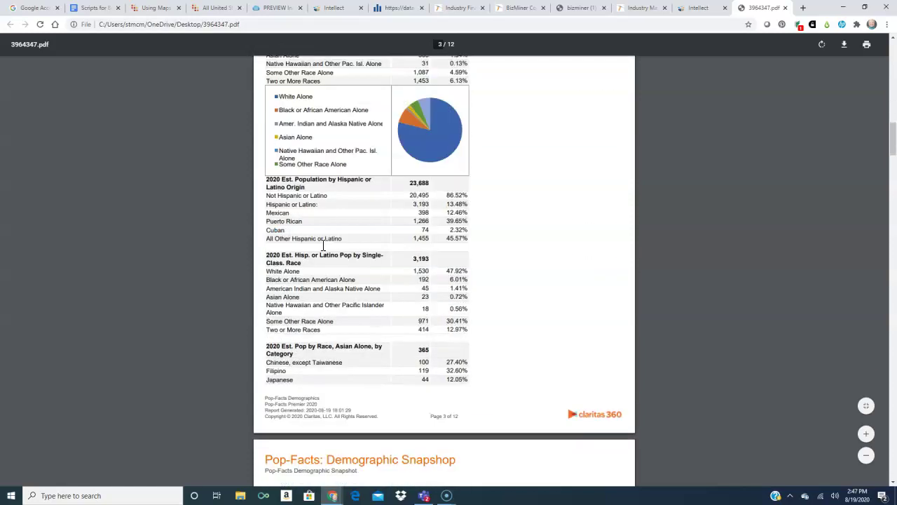
scroll(325, 242, "down", 13)
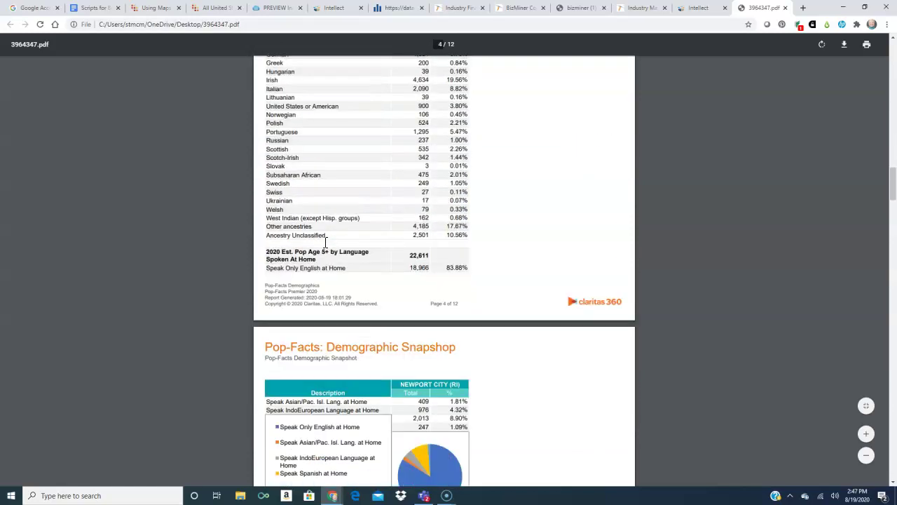
scroll(324, 247, "down", 3)
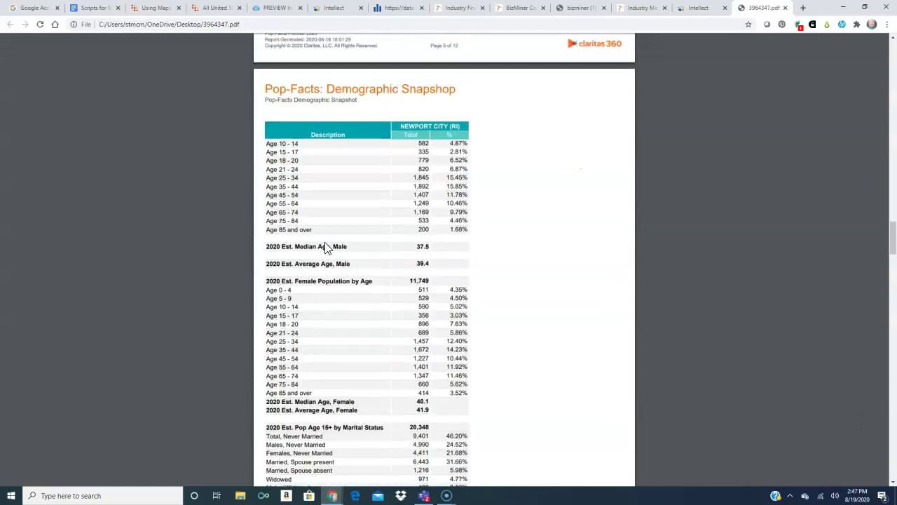
scroll(324, 246, "down", 5)
scroll(325, 244, "down", 4)
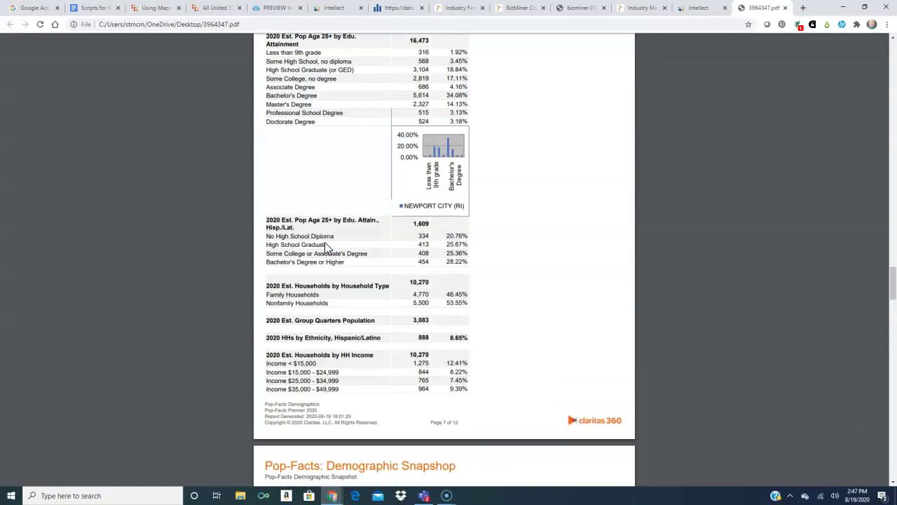
scroll(325, 242, "down", 4)
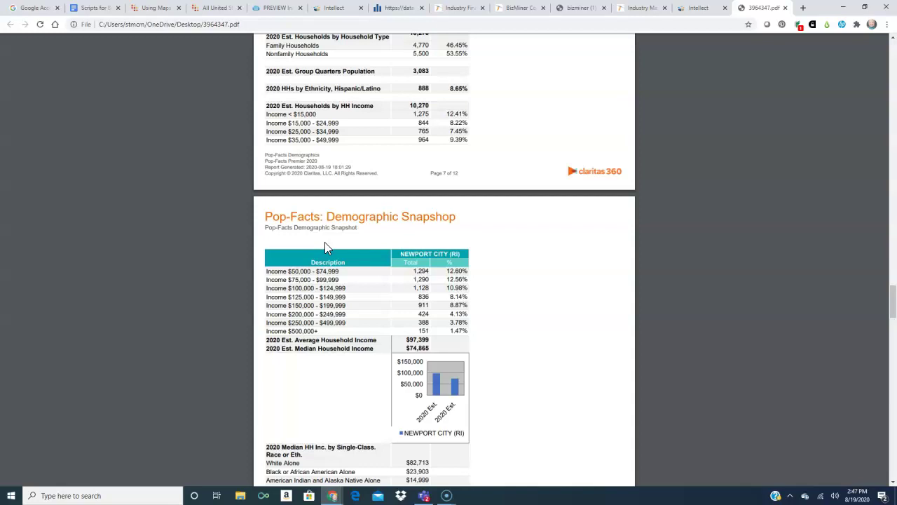
scroll(325, 242, "down", 3)
scroll(329, 211, "down", 4)
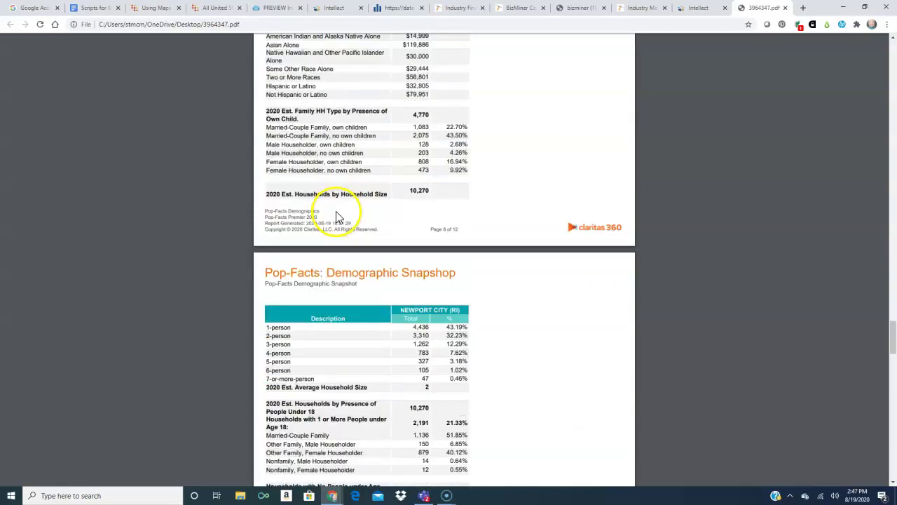
scroll(338, 221, "down", 2)
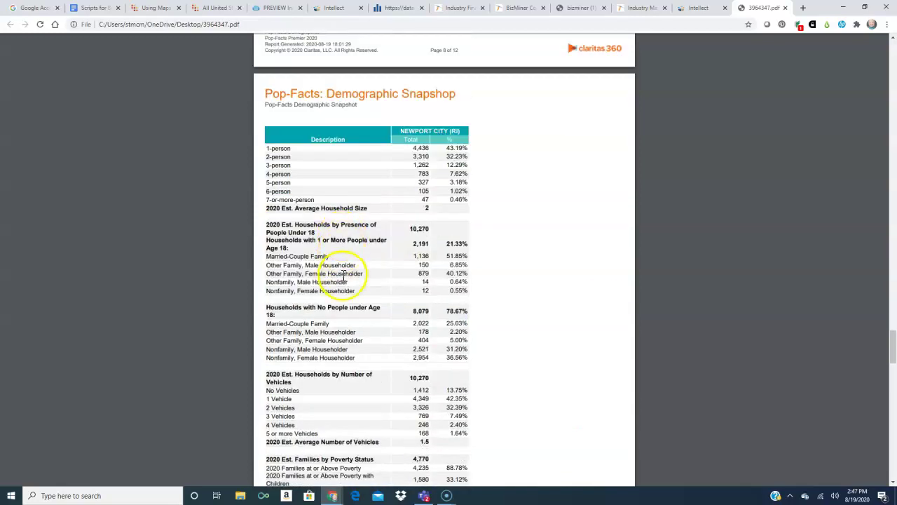
scroll(342, 279, "down", 4)
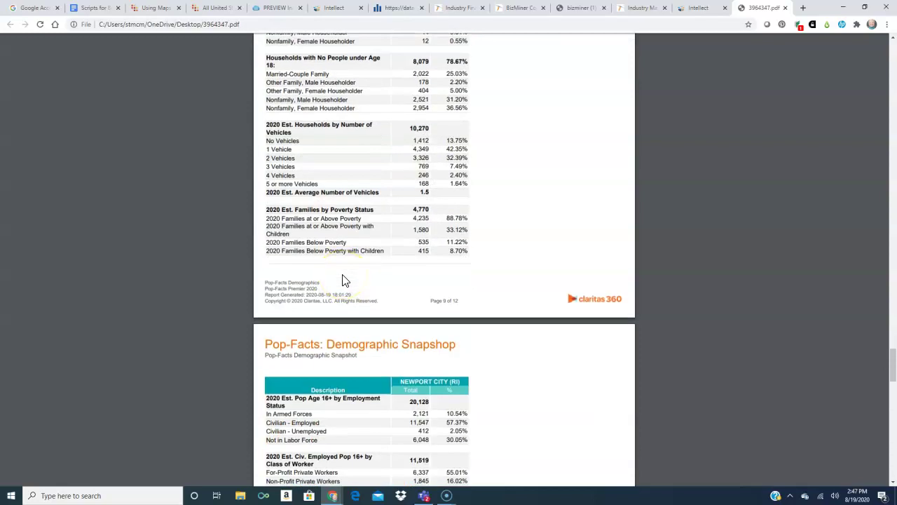
scroll(343, 280, "down", 4)
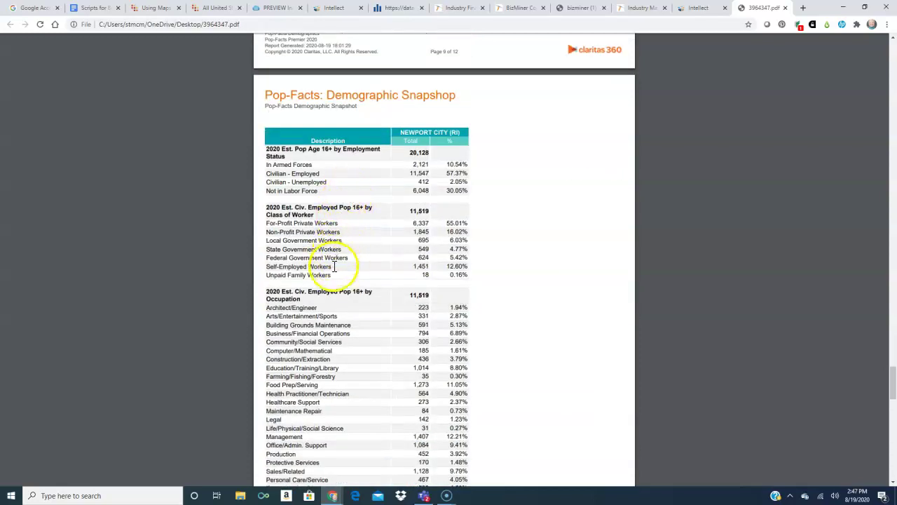
scroll(343, 297, "down", 2)
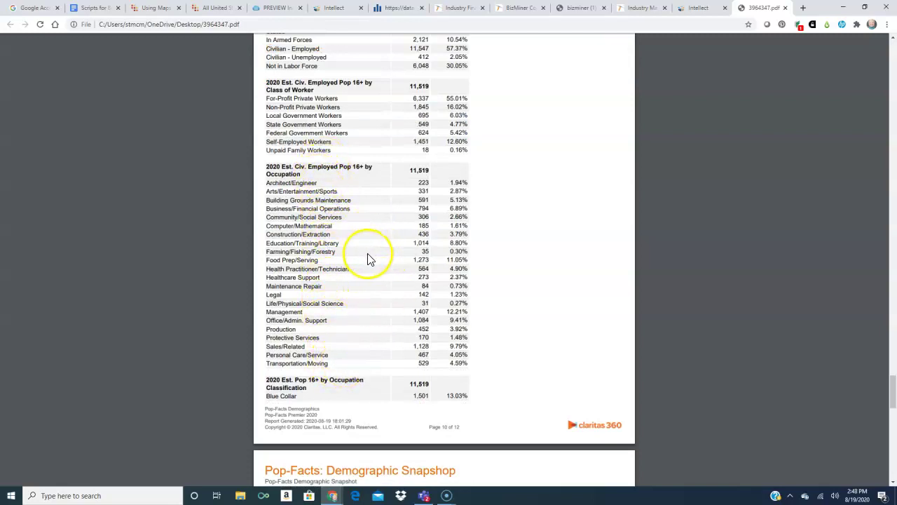
scroll(369, 254, "up", 4)
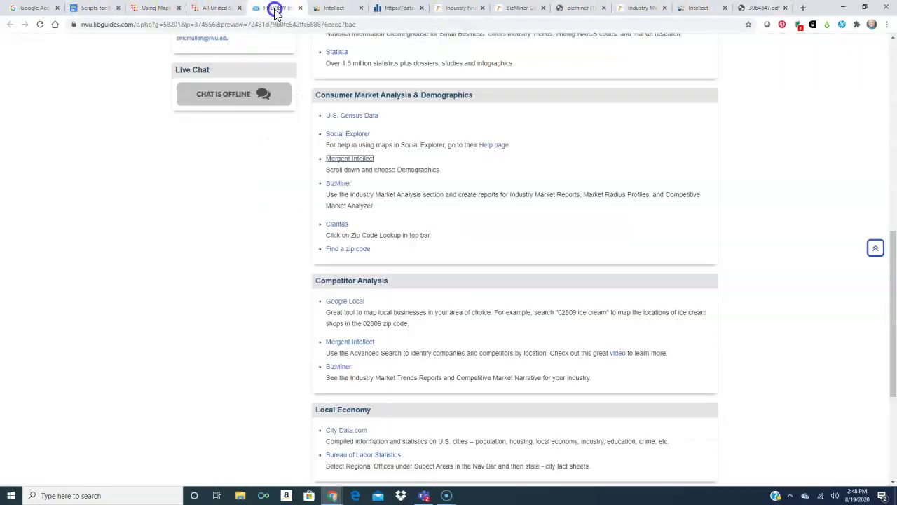
- Back on the library guide, search BizMiner for 'interior design' and show the Interior Design Services (541410) reports
left_click(275, 10)
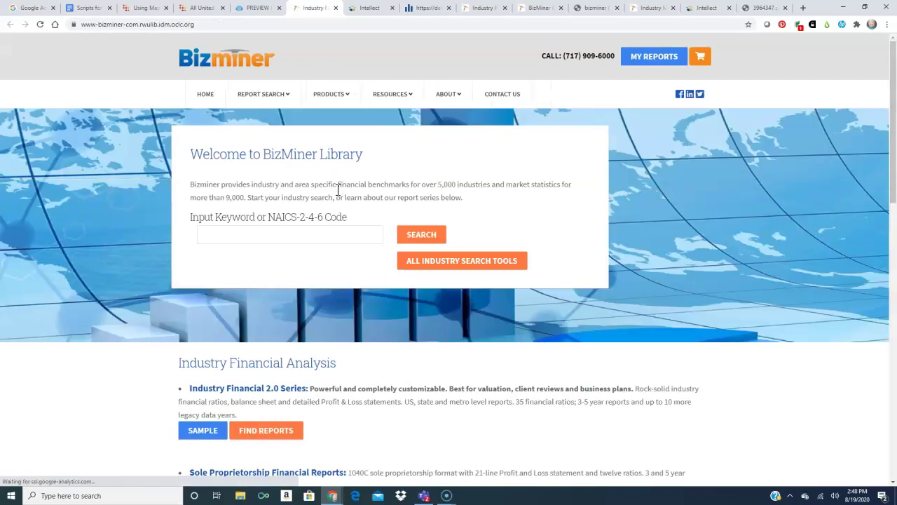
left_click(314, 233)
type("interior design")
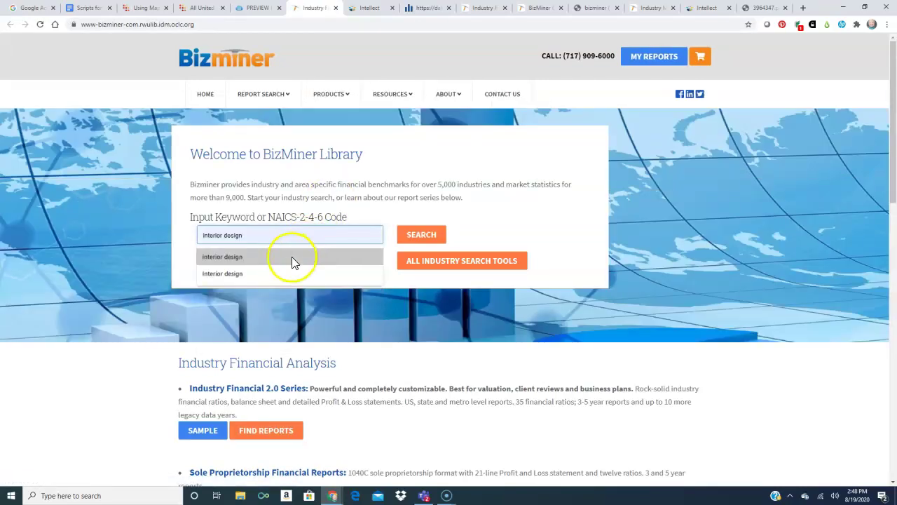
left_click(292, 256)
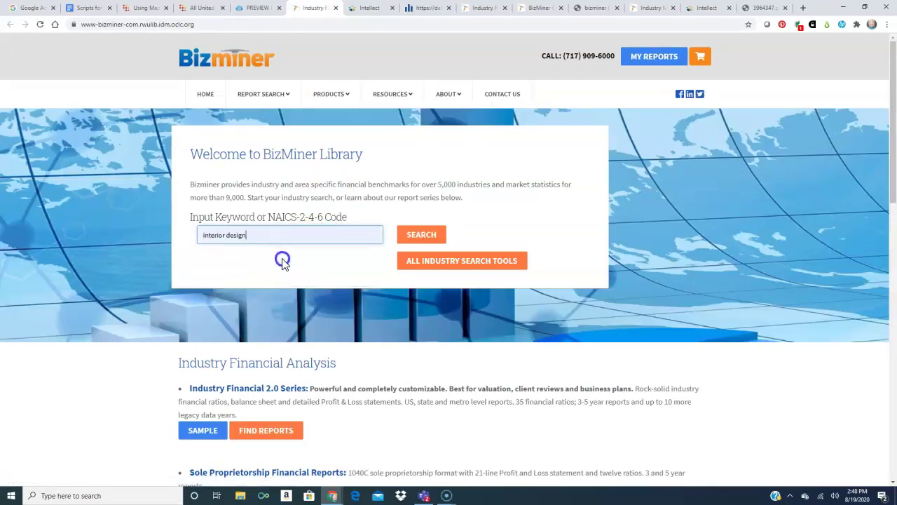
left_click(435, 241)
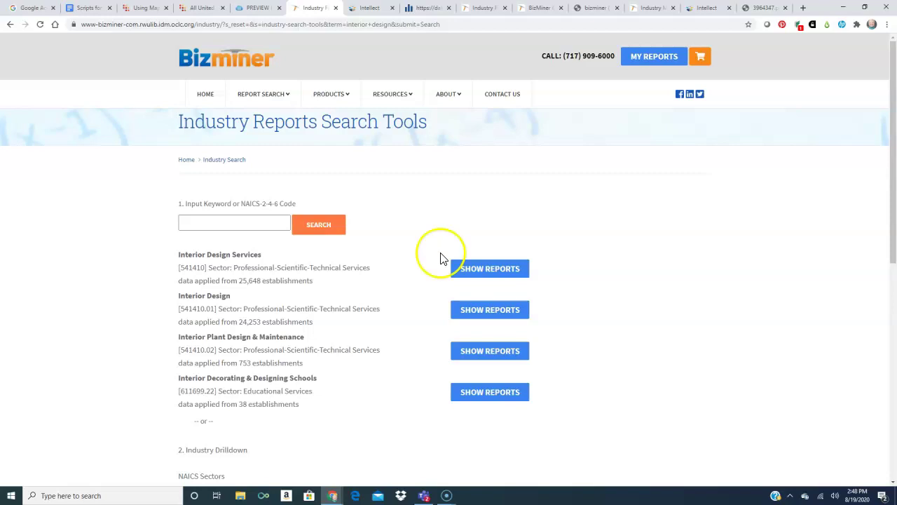
left_click(496, 272)
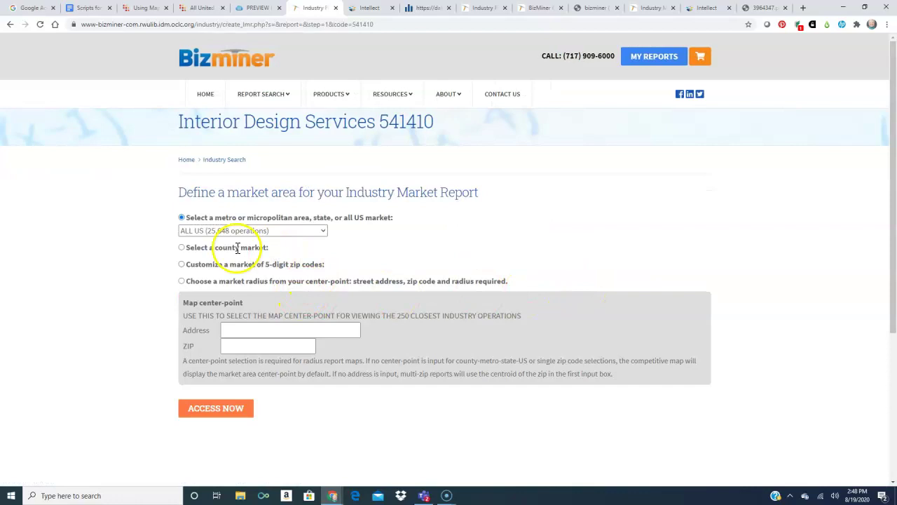
- Set the market area to county level: Newport County, Rhode Island
left_click(182, 249)
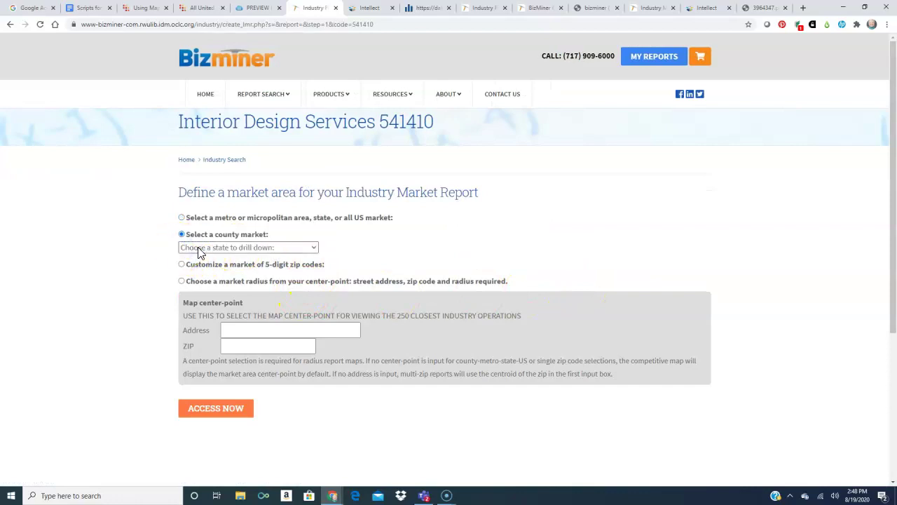
left_click(199, 252)
left_click_drag(328, 47, 321, 186)
left_click(312, 188)
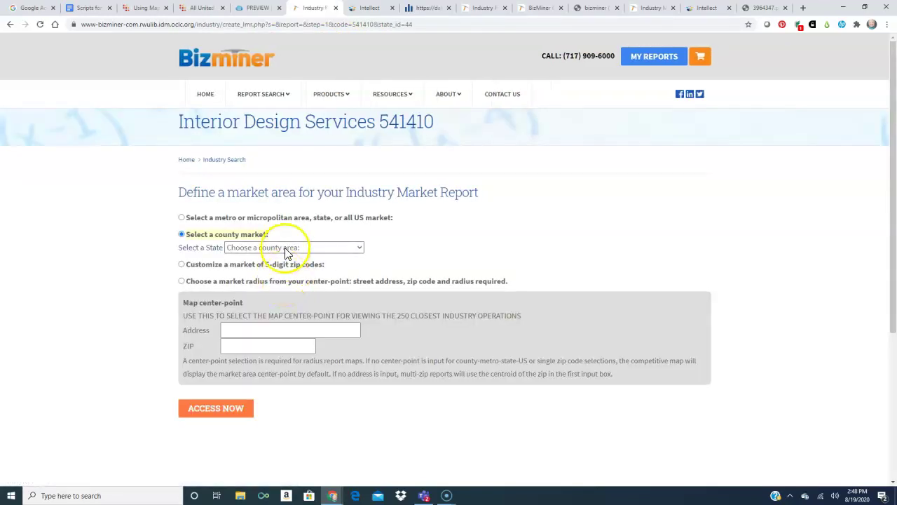
left_click(286, 249)
left_click(279, 288)
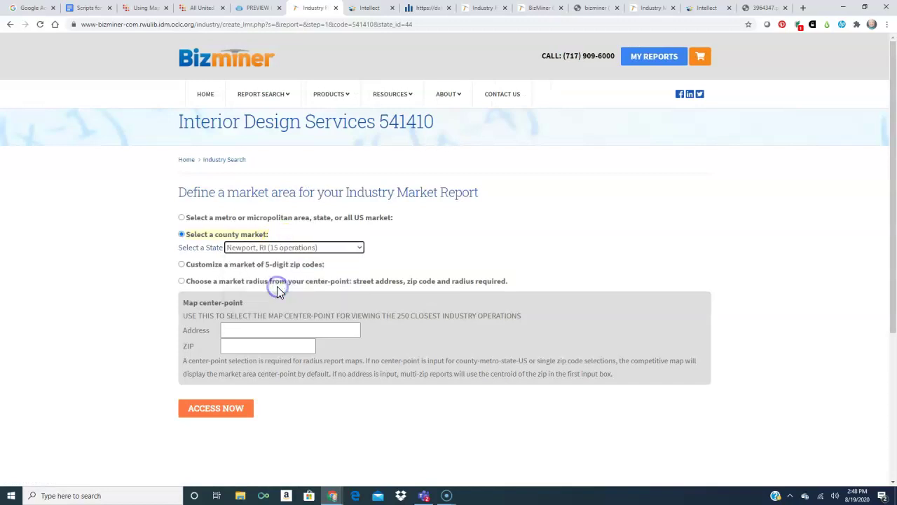
left_click(385, 258)
- Enter a Newport center-point street address and ZIP 02840, then generate the report
left_click(243, 332)
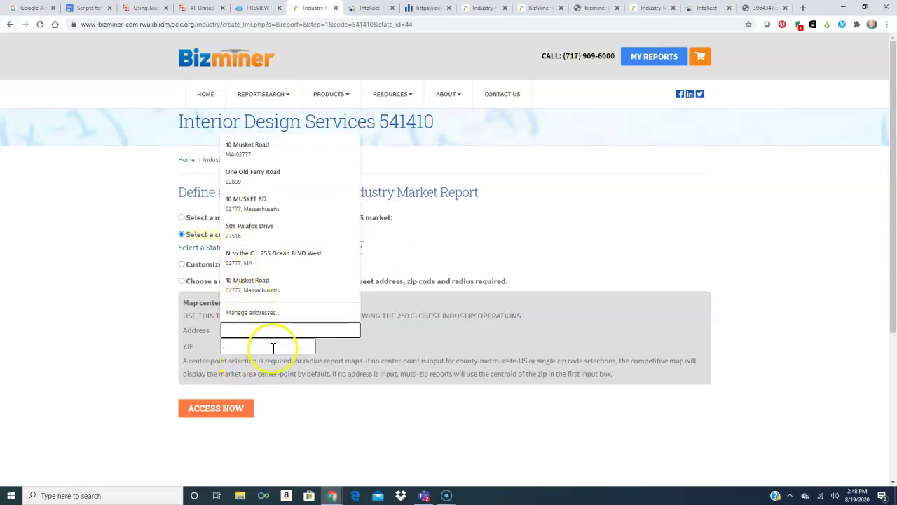
type("100 Bellevue")
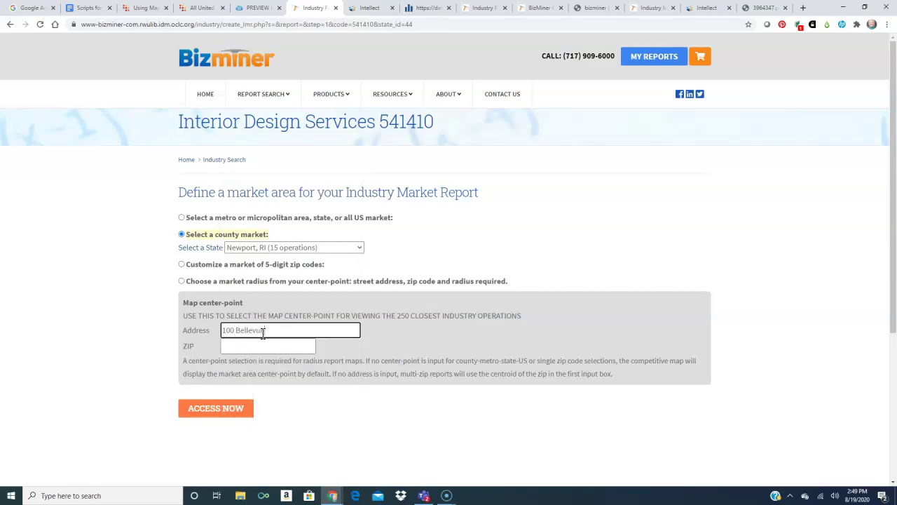
left_click(248, 348)
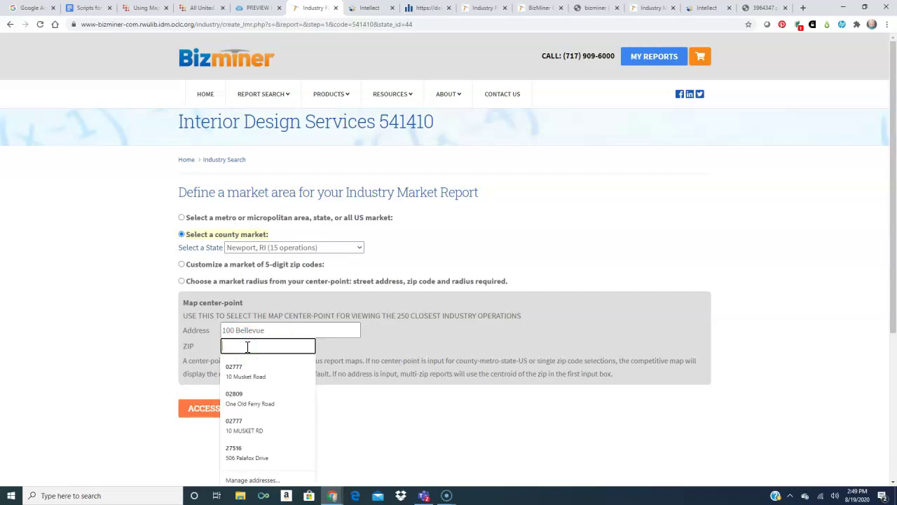
type("02840")
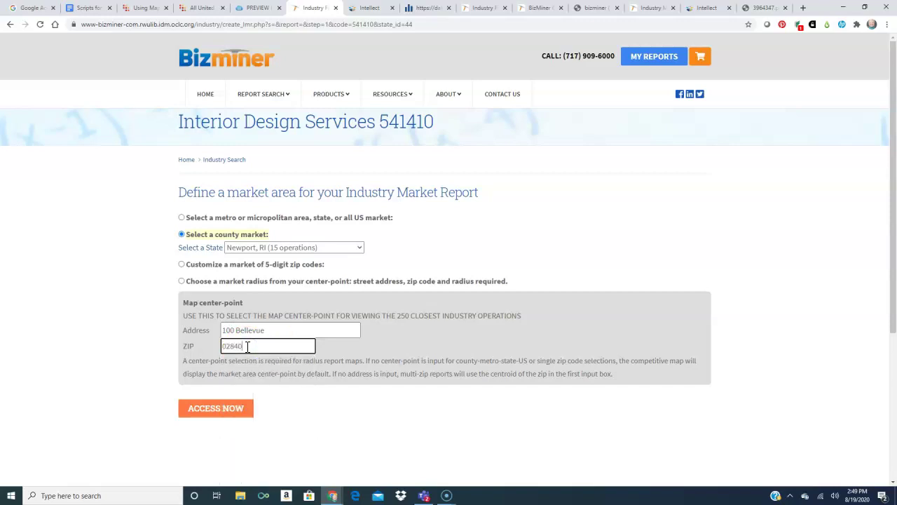
left_click(292, 326)
left_click(276, 330)
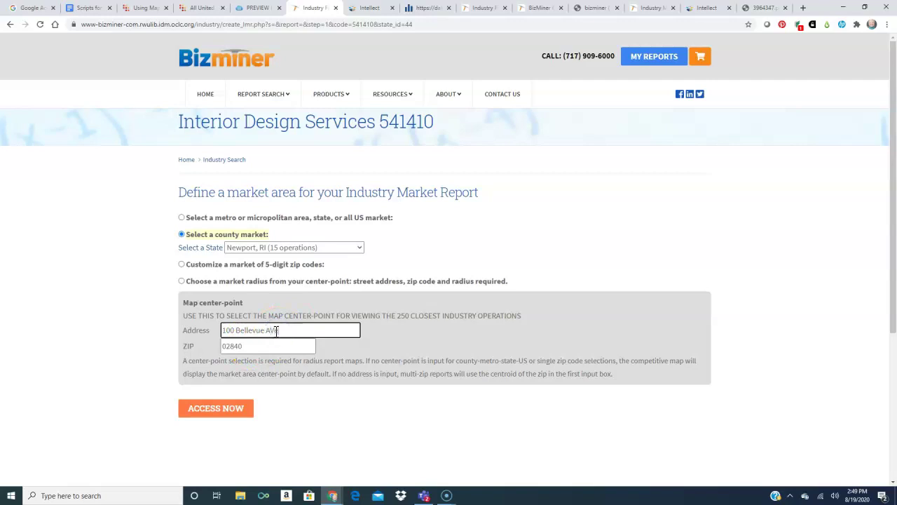
left_click(215, 410)
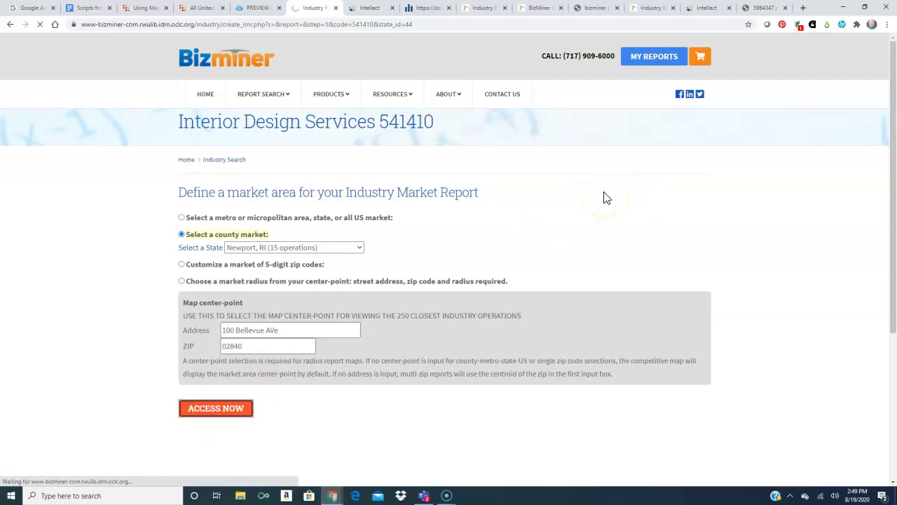
left_click(596, 8)
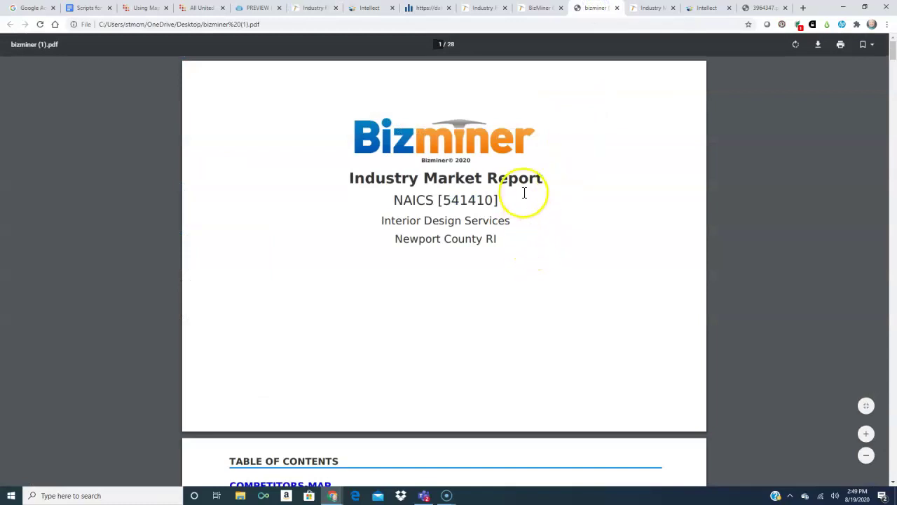
scroll(522, 200, "down", 3)
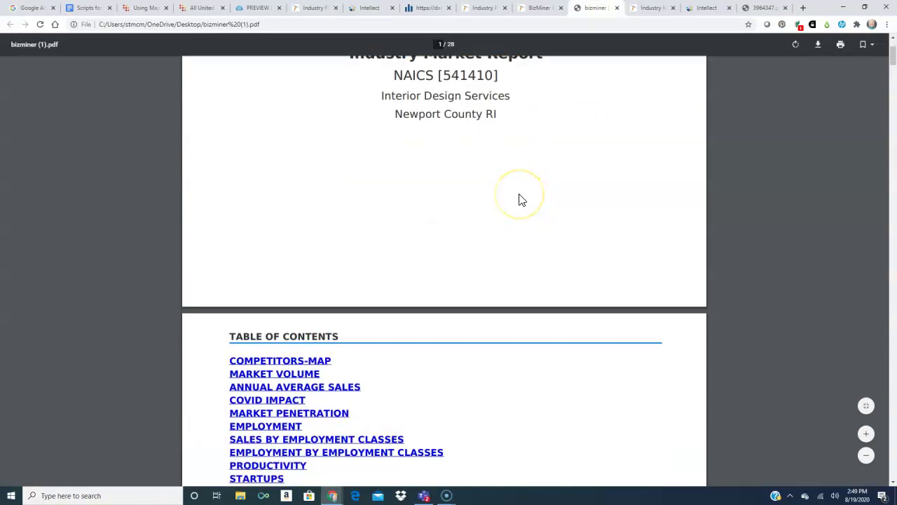
scroll(518, 199, "down", 3)
scroll(310, 203, "down", 3)
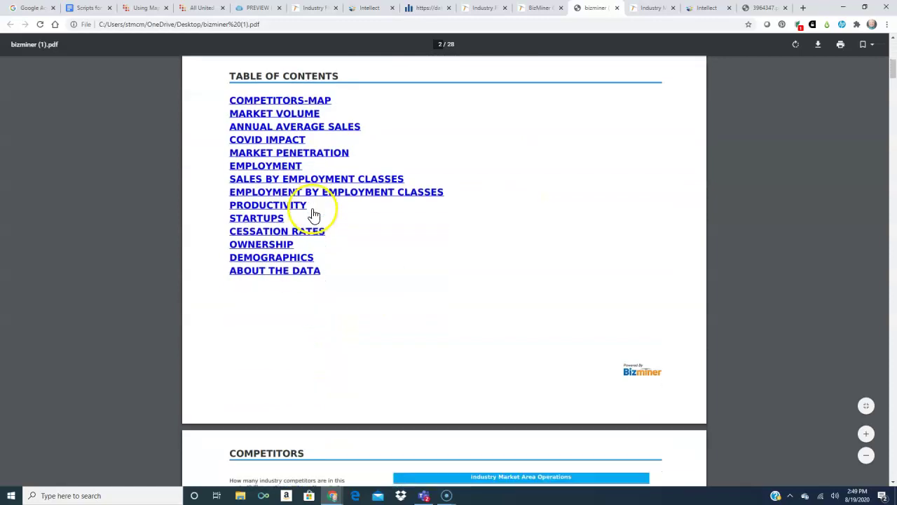
scroll(314, 214, "down", 9)
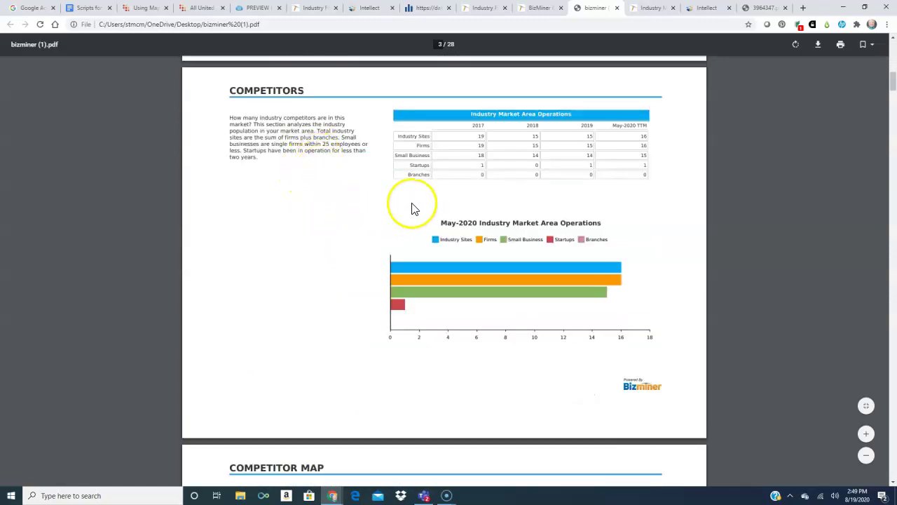
scroll(403, 210, "down", 6)
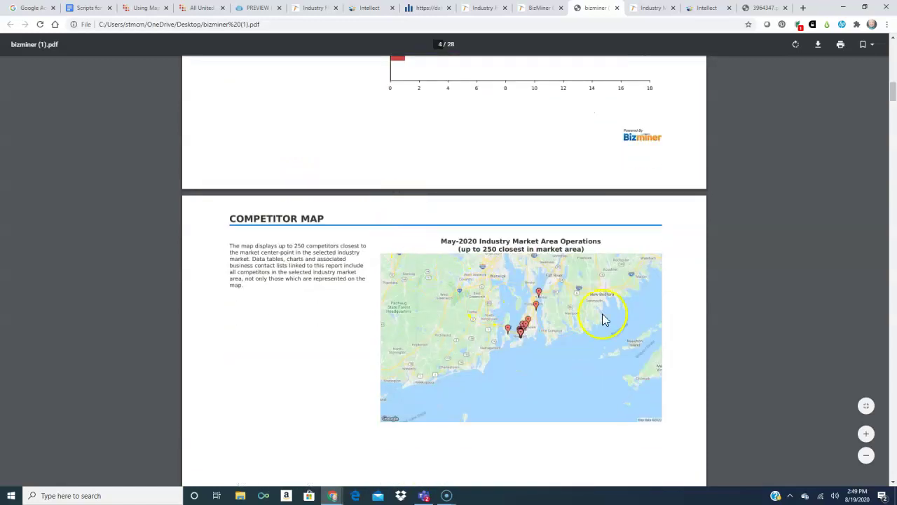
scroll(531, 312, "down", 9)
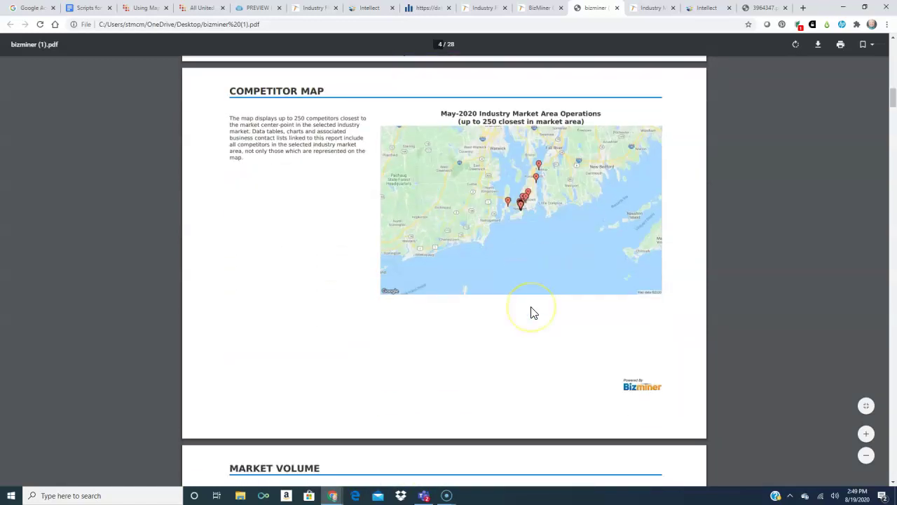
scroll(529, 305, "down", 12)
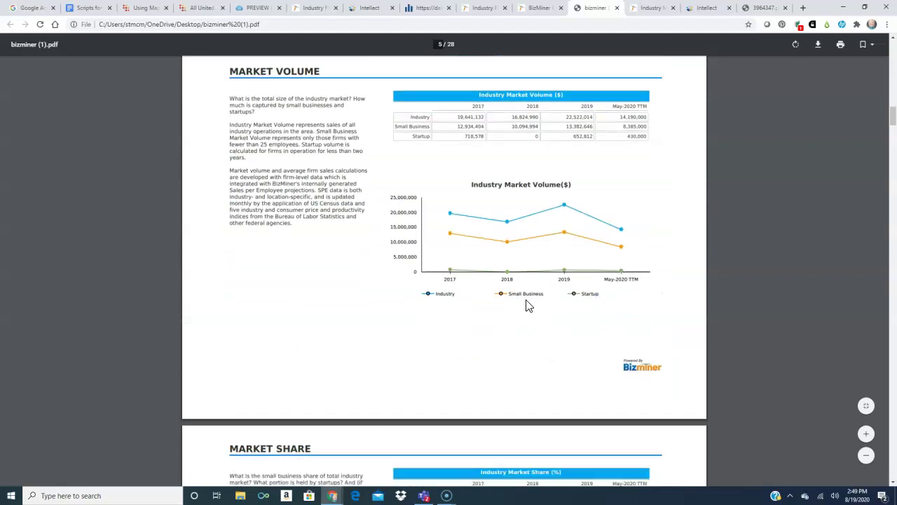
scroll(530, 306, "down", 9)
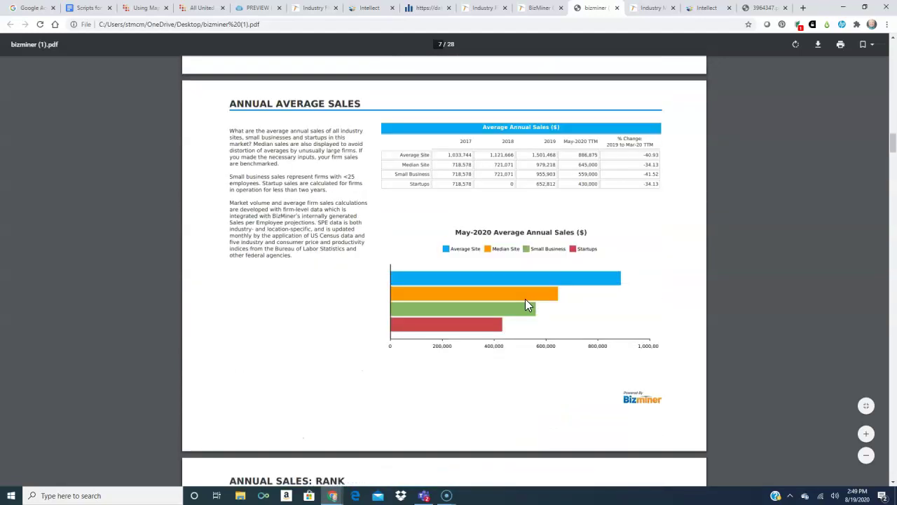
scroll(529, 305, "down", 12)
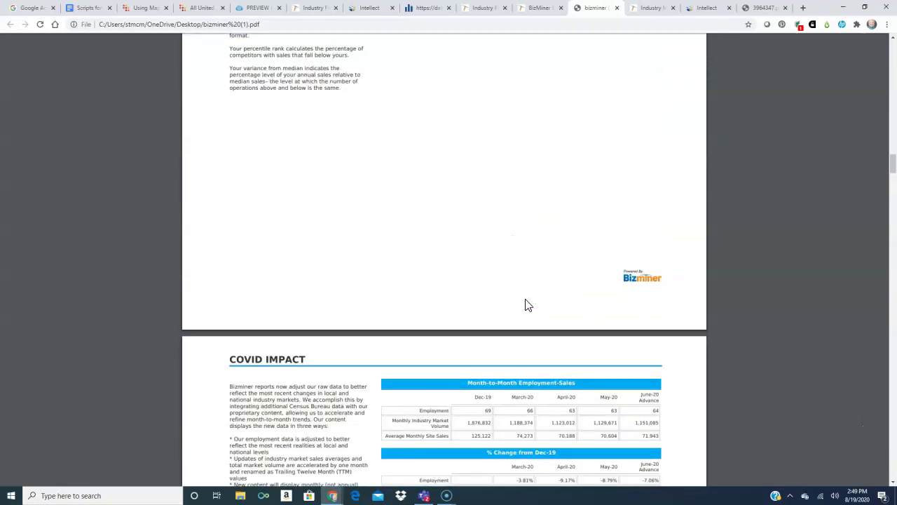
scroll(528, 305, "down", 6)
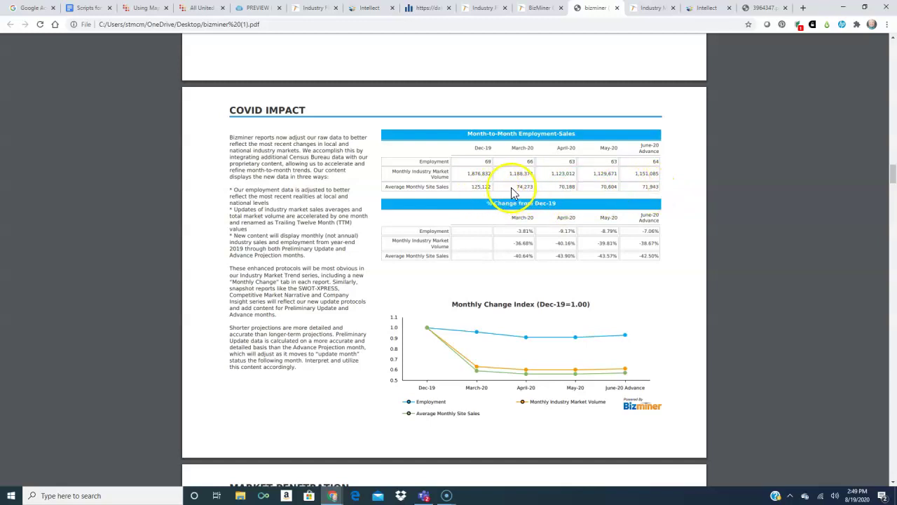
scroll(619, 218, "down", 1)
scroll(617, 218, "down", 9)
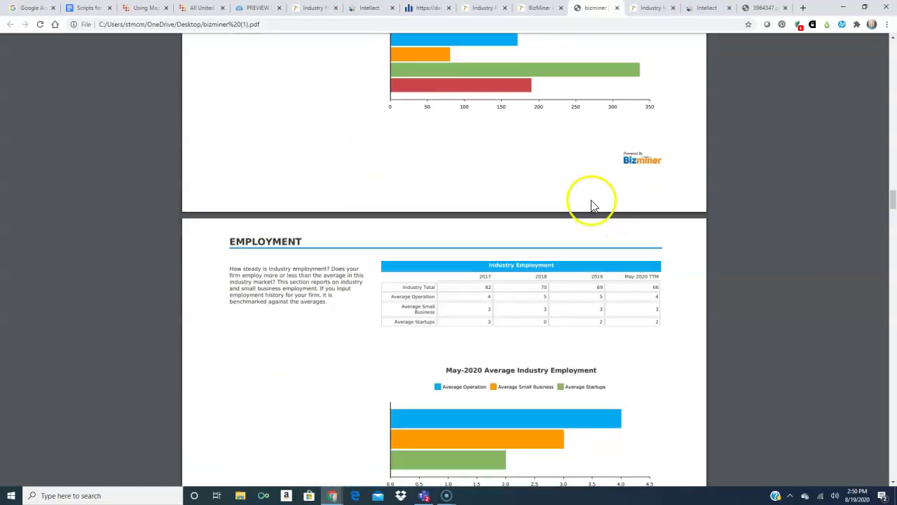
scroll(590, 200, "up", 8)
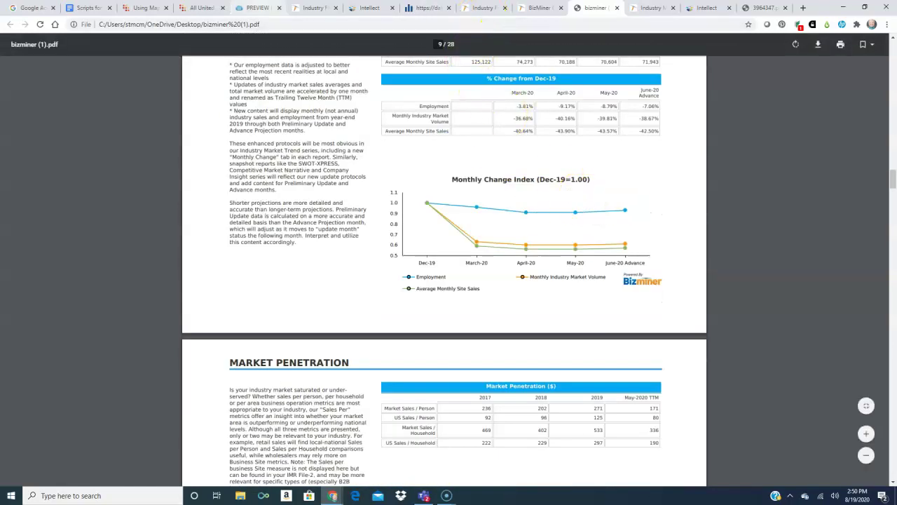
- Open the Competitive Market Narrative PDF for Newport County interior design services and scroll through it
left_click(306, 9)
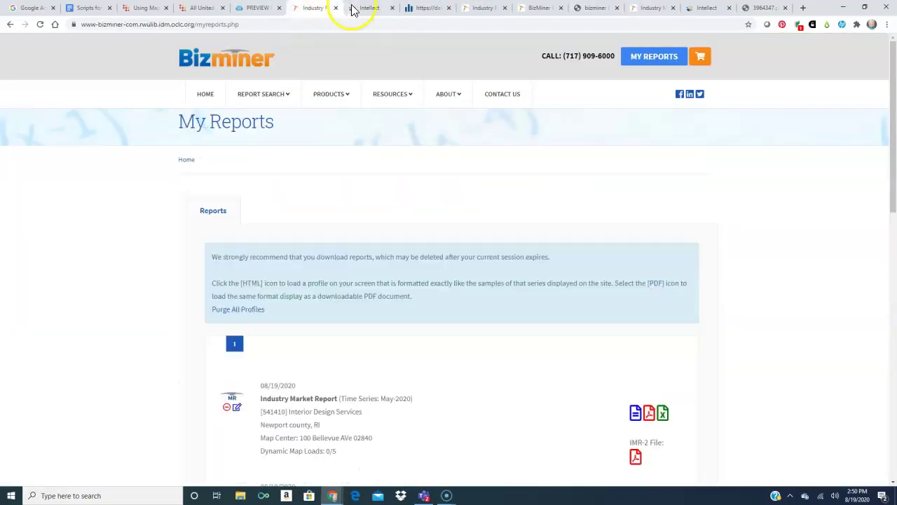
left_click(487, 9)
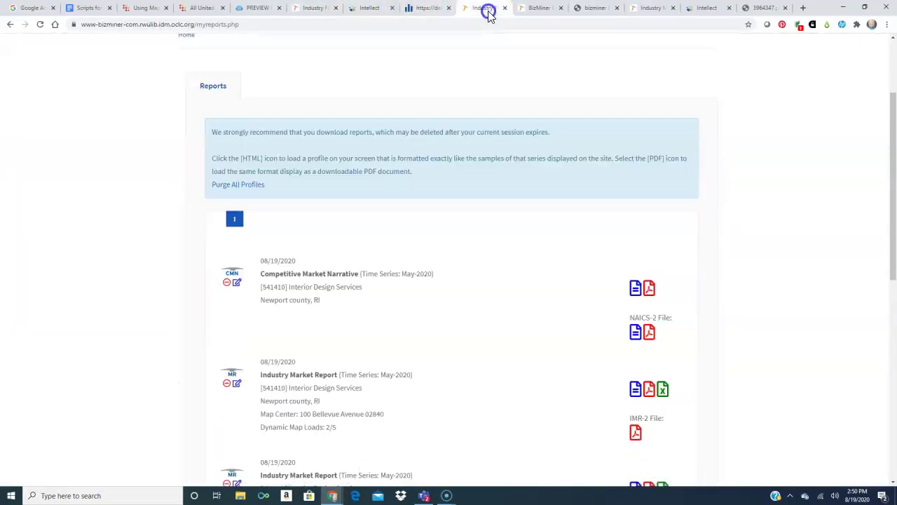
left_click(550, 9)
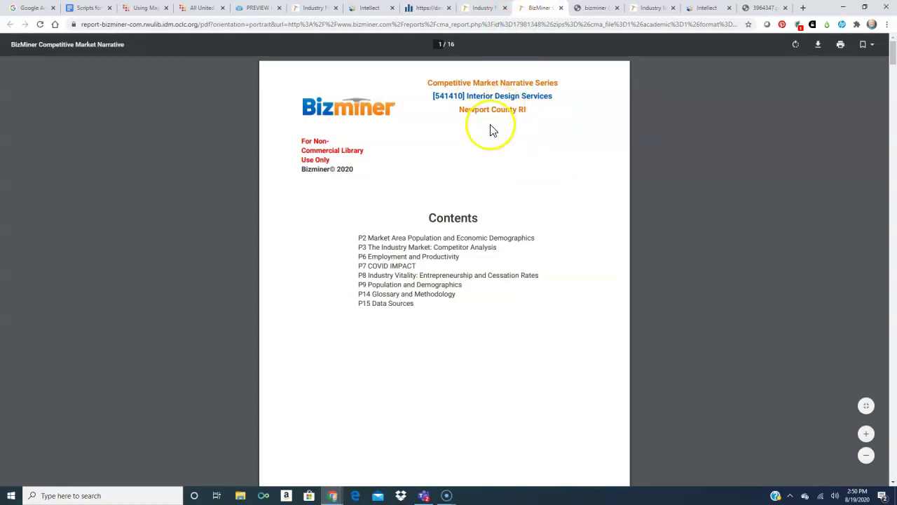
scroll(491, 129, "down", 10)
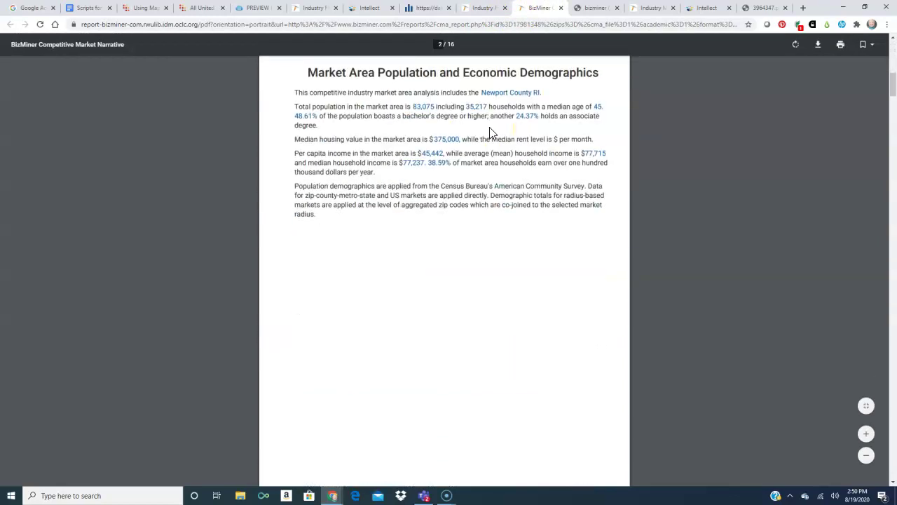
scroll(489, 129, "down", 7)
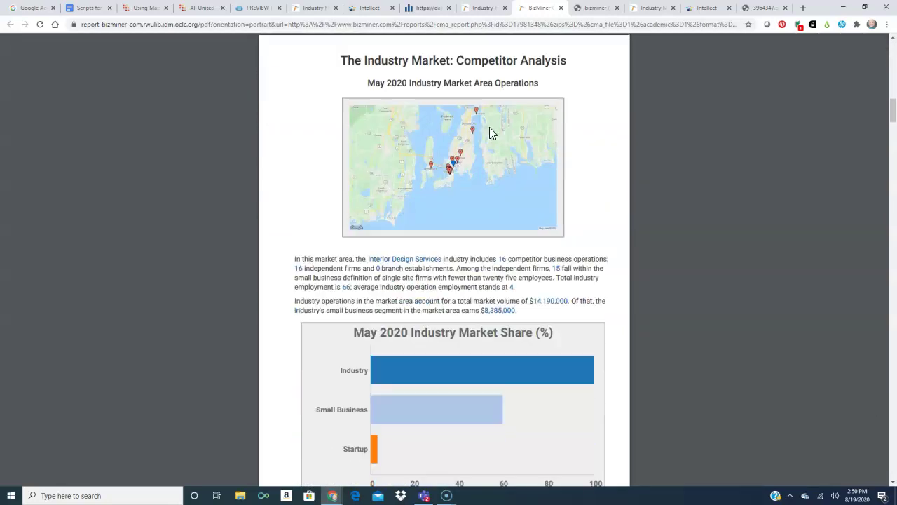
scroll(490, 133, "down", 2)
scroll(491, 129, "down", 2)
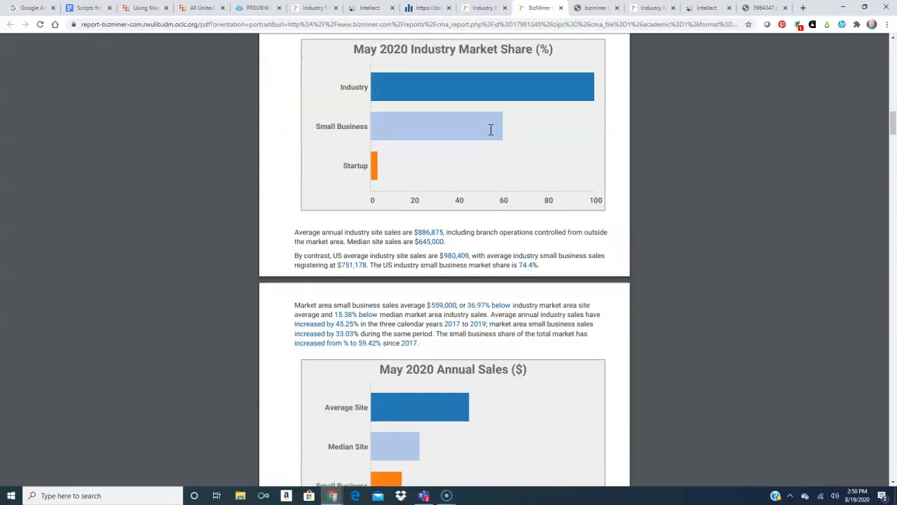
scroll(490, 130, "down", 4)
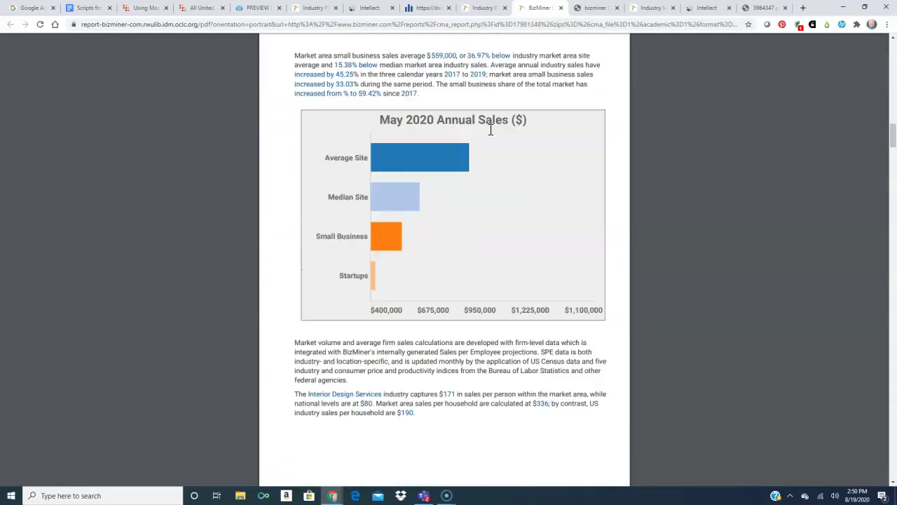
- In the online Industry Market Report, expand competitors #1 Newport Design and #2 Digs Design Company
left_click(640, 13)
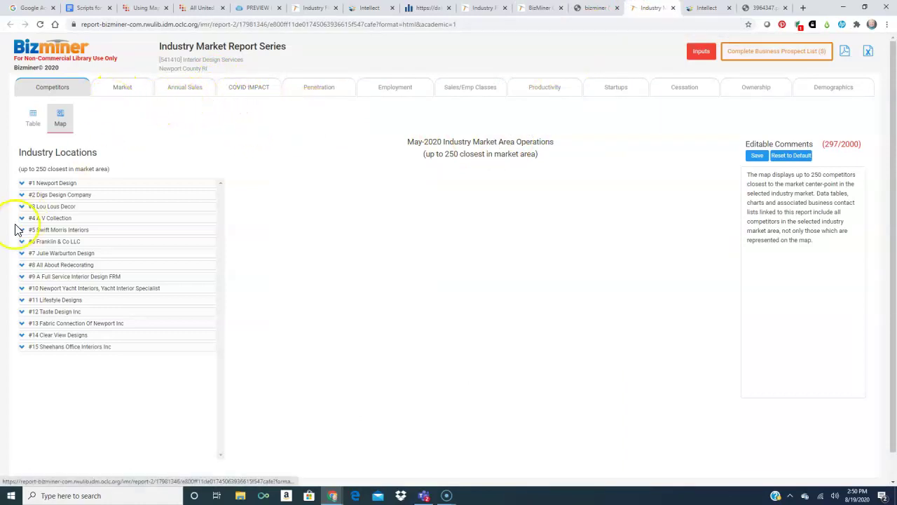
left_click(73, 185)
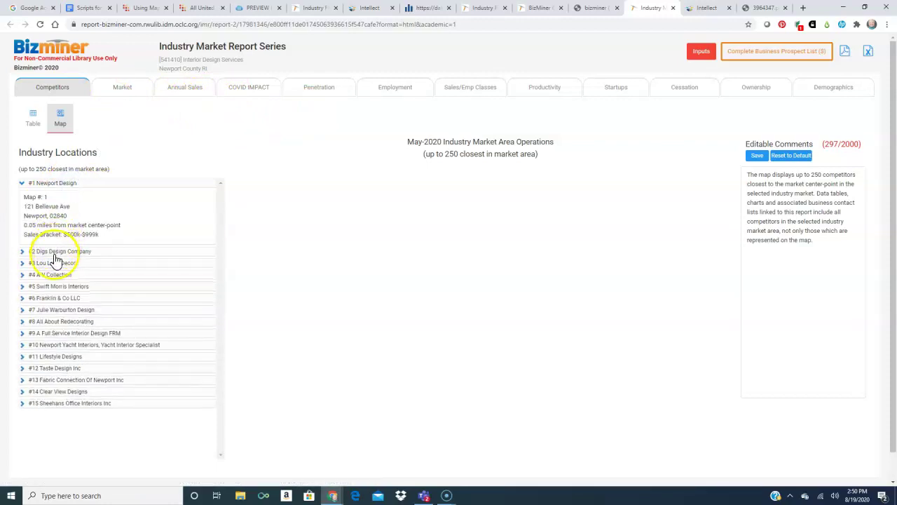
left_click(55, 252)
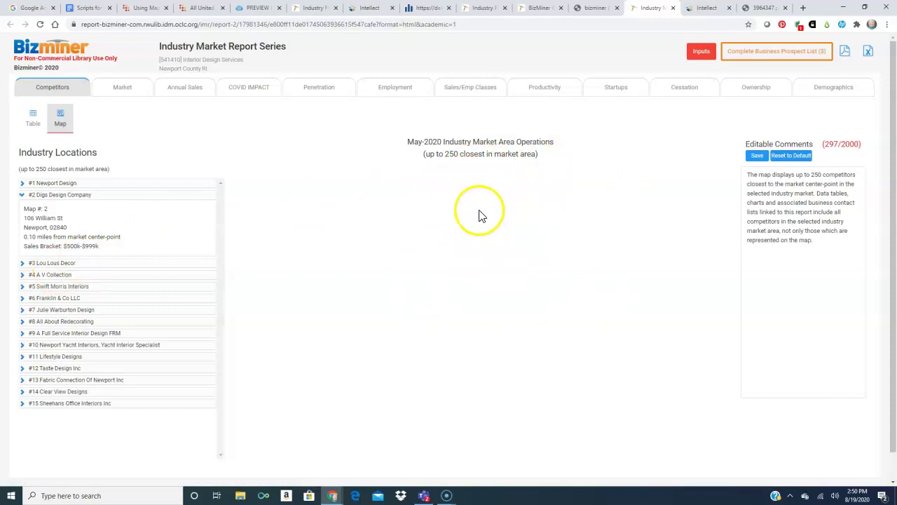
- Show the Demographics section with the Newport County household Income breakdown expanded
left_click(826, 96)
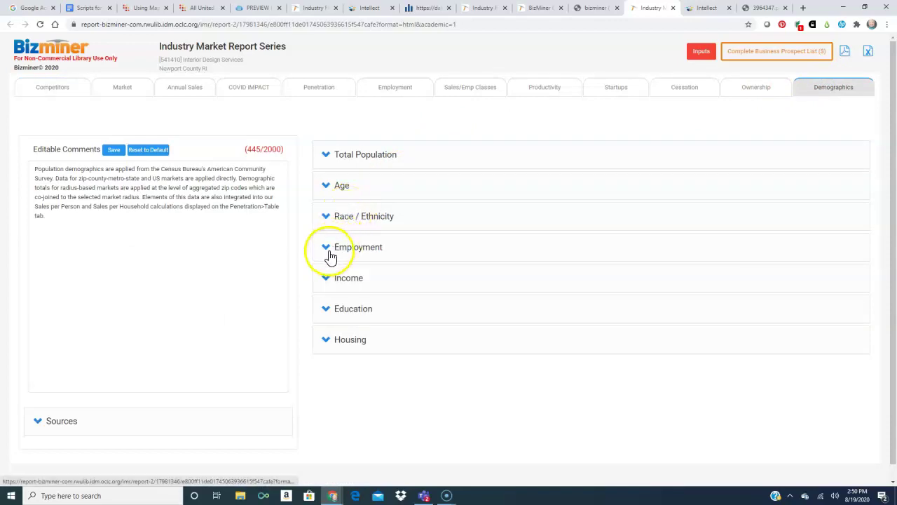
left_click(327, 279)
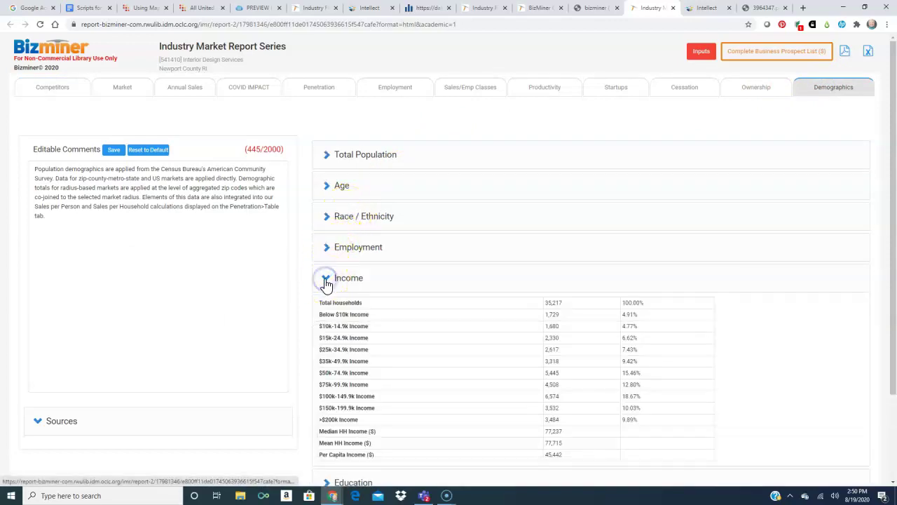
scroll(363, 328, "down", 3)
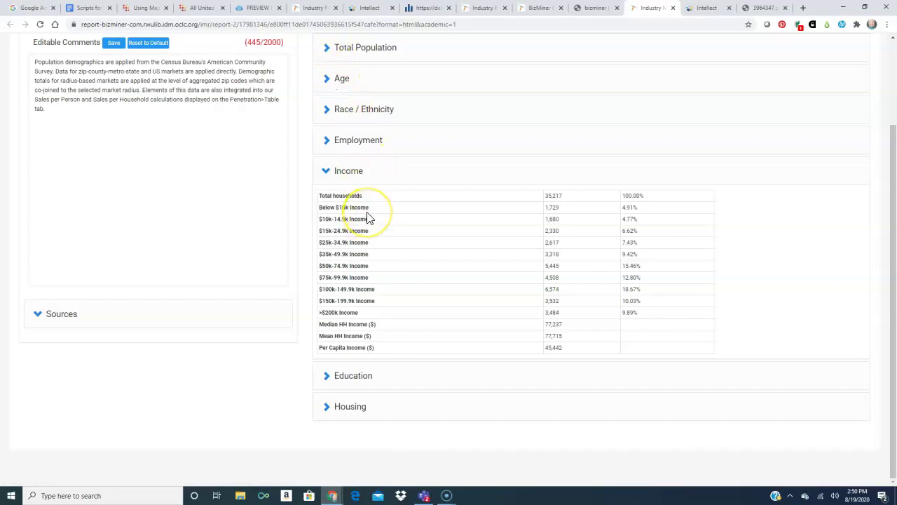
scroll(369, 218, "up", 3)
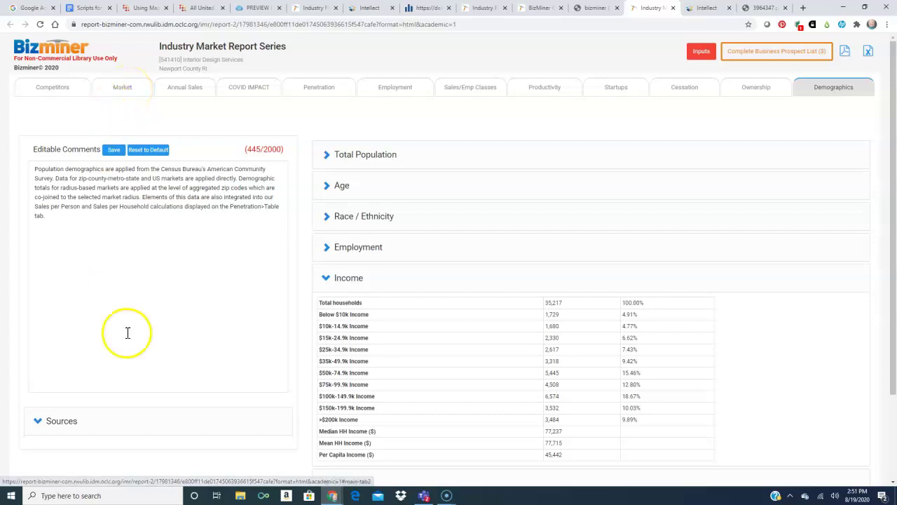
- Go back to the LibGuides page at its Consumer Market Analysis & Demographics resources
left_click(269, 8)
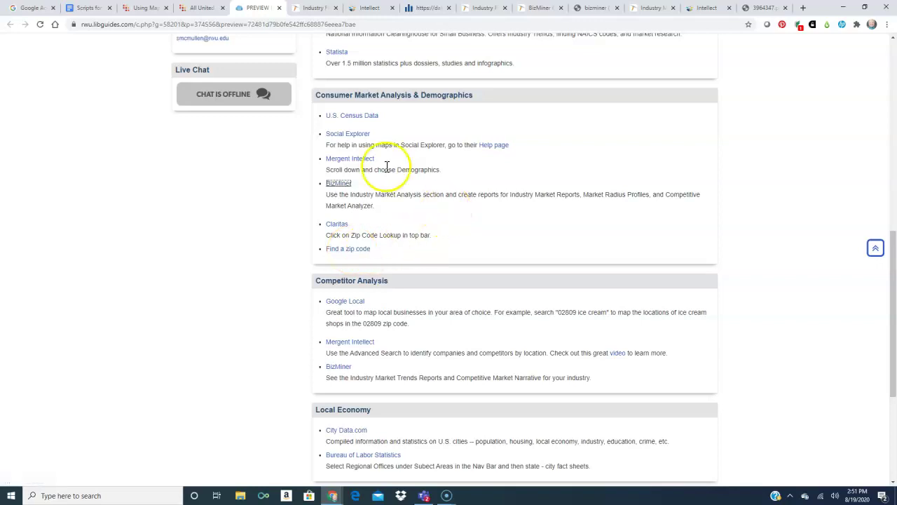
scroll(273, 165, "up", 2)
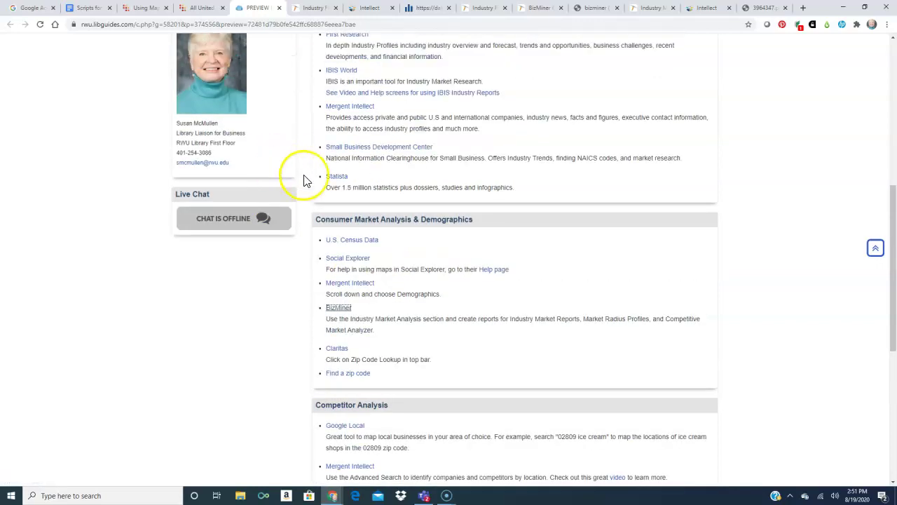